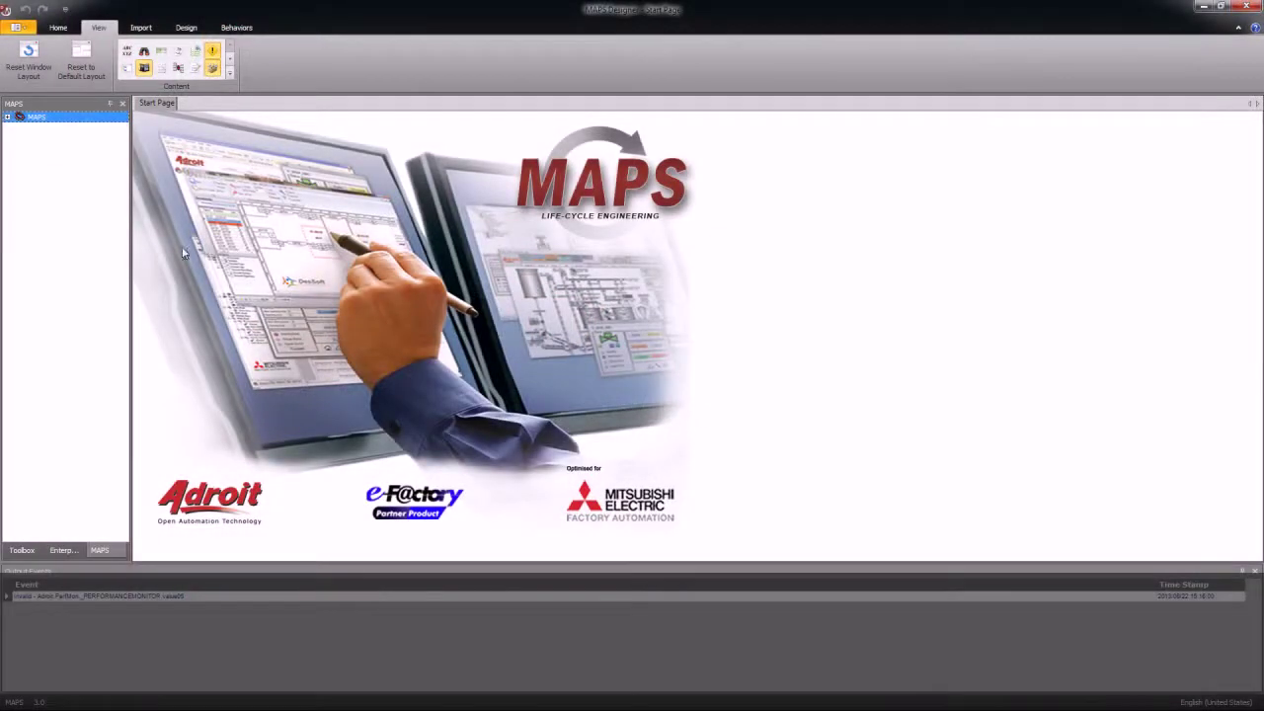
Add a graphic form to the myplant project via Home > New Graphic Form and name it Startup.
{"action": "left_click", "coordinate": [63, 550]}
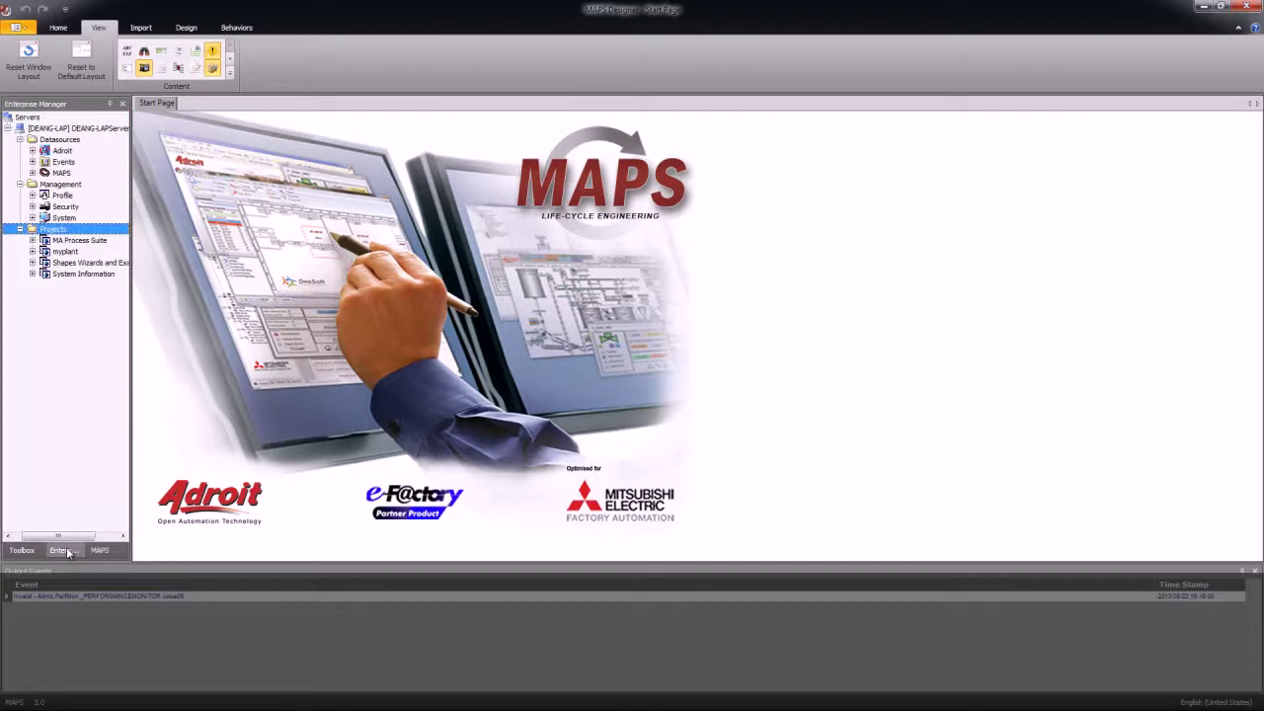
{"action": "left_click", "coordinate": [61, 252]}
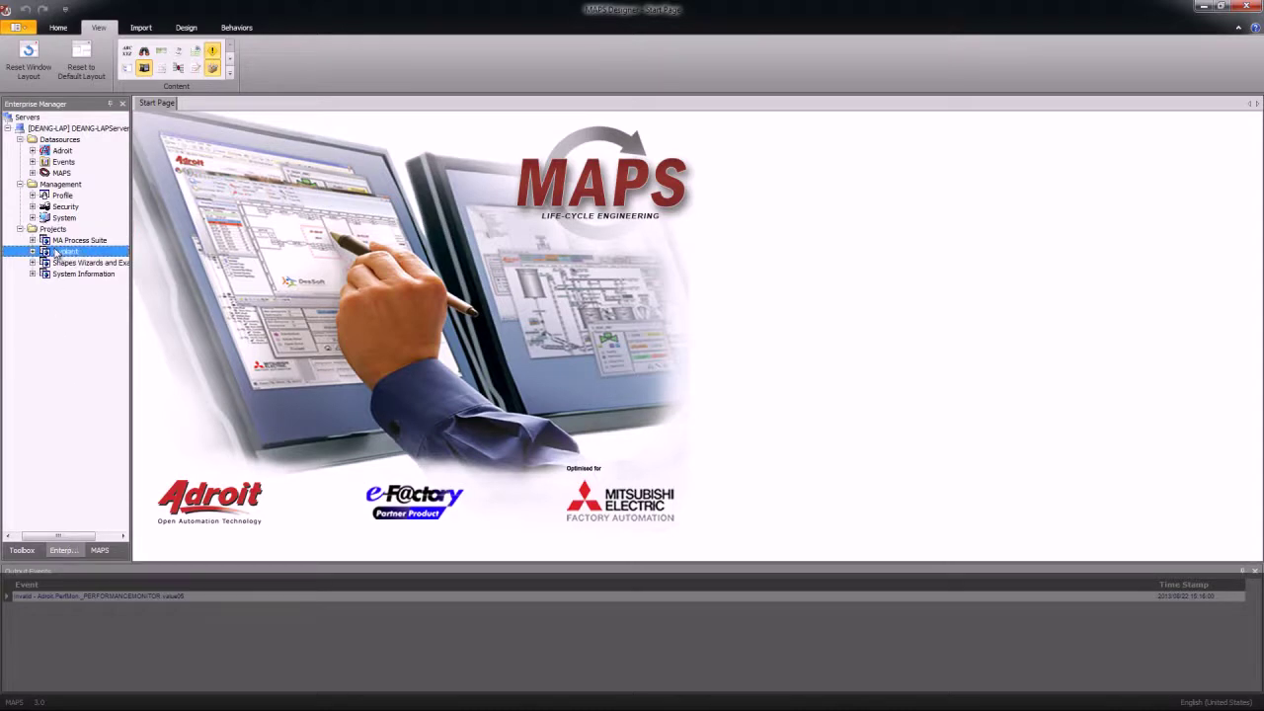
{"action": "left_click", "coordinate": [58, 26]}
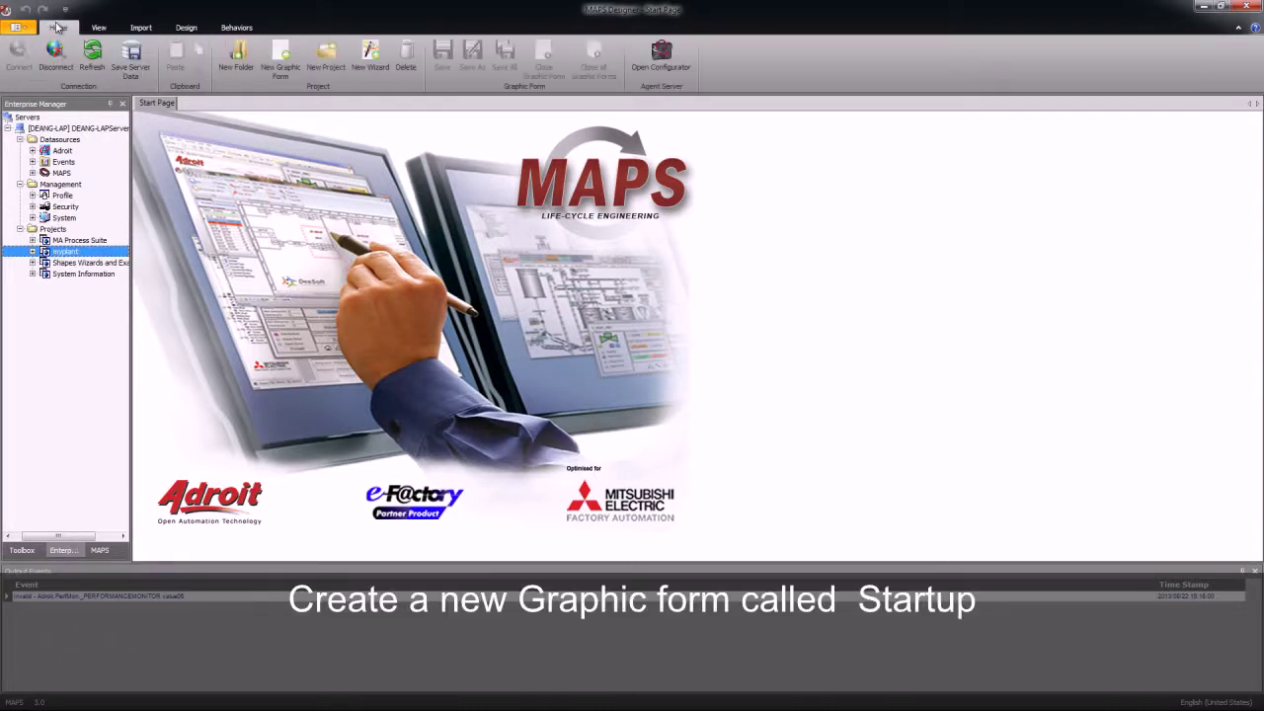
{"action": "left_click", "coordinate": [281, 59]}
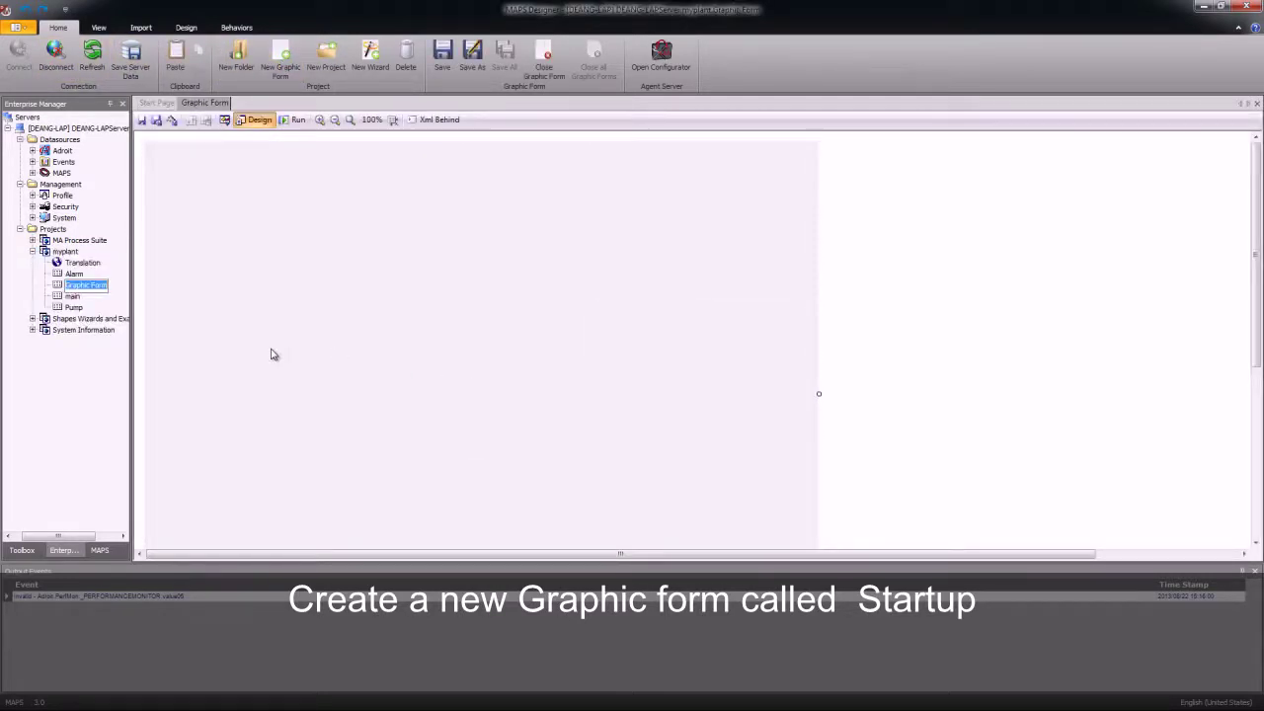
{"action": "type", "text": "Startup"}
{"action": "key", "text": "Return"}
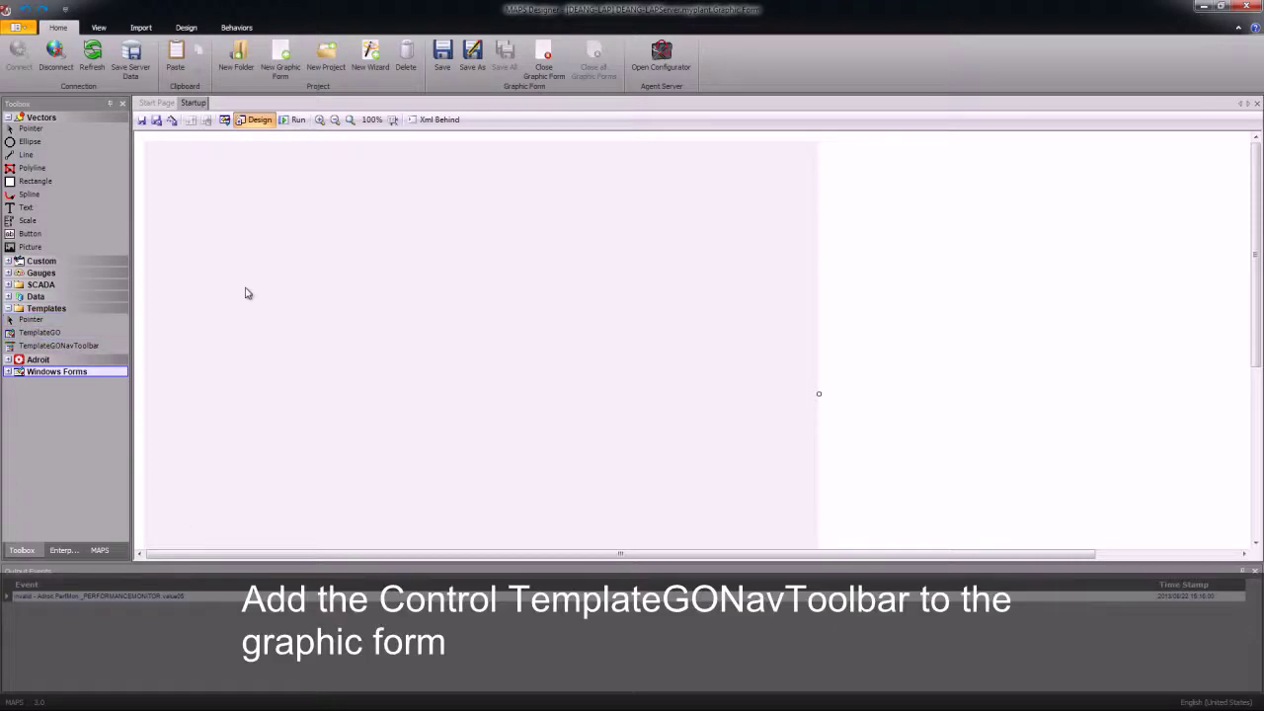
Draw a TemplateGONavToolbar near the Startup form's top-left corner and dismiss its Tasks panel.
{"action": "left_click_drag", "start_coordinate": [60, 345], "coordinate": [172, 329]}
{"action": "left_click_drag", "start_coordinate": [163, 161], "coordinate": [338, 310]}
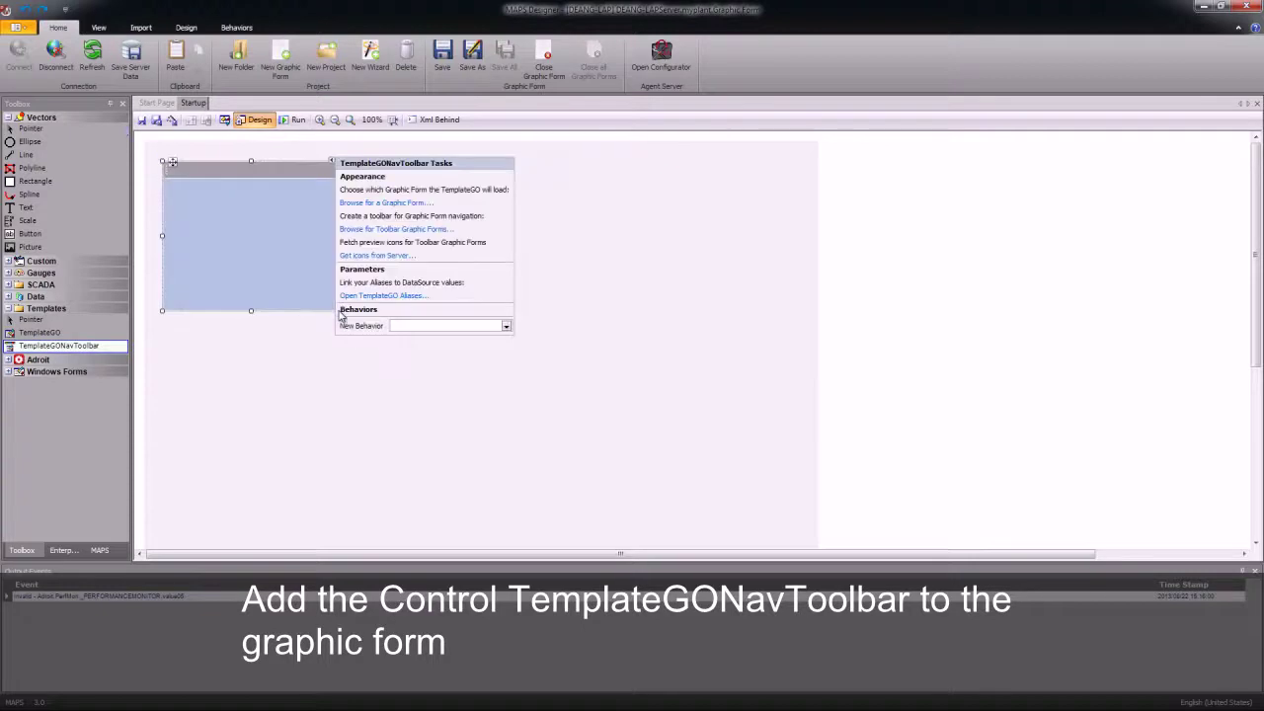
{"action": "left_click", "coordinate": [262, 254]}
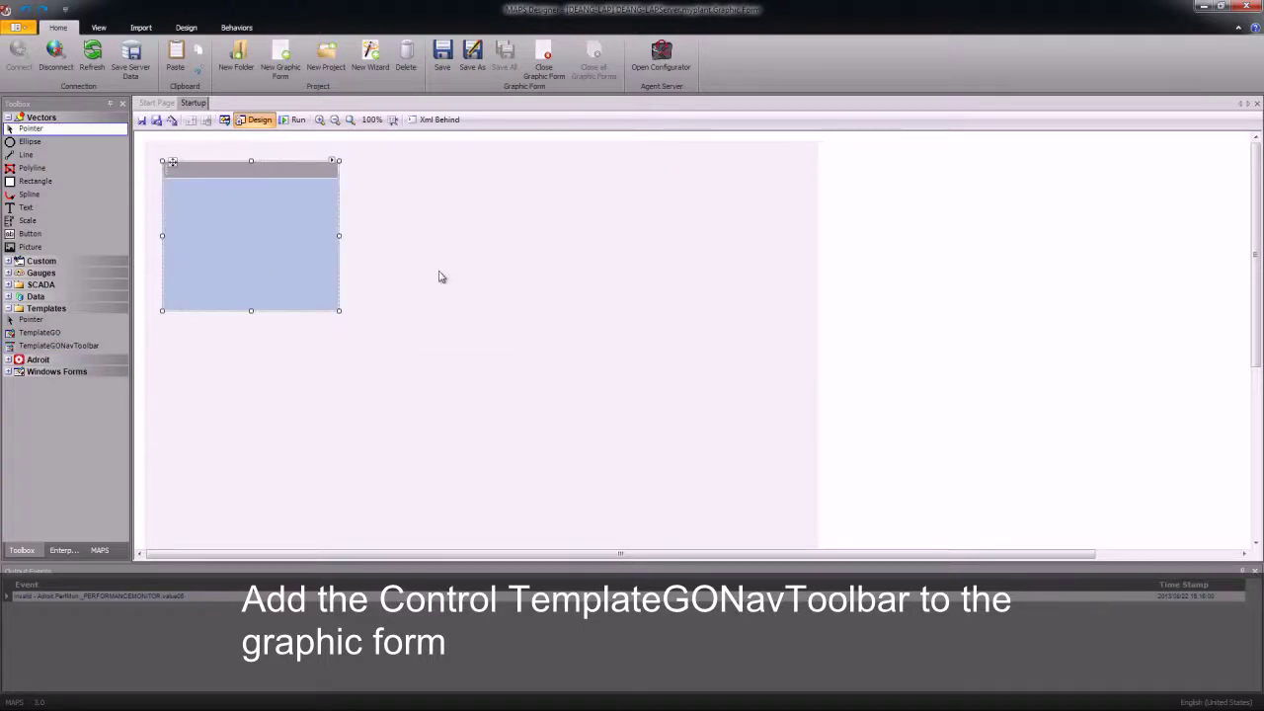
Set the navigation toolbar's Dock property to Fill so it covers the 1024 × 768 form.
{"action": "left_click", "coordinate": [100, 28]}
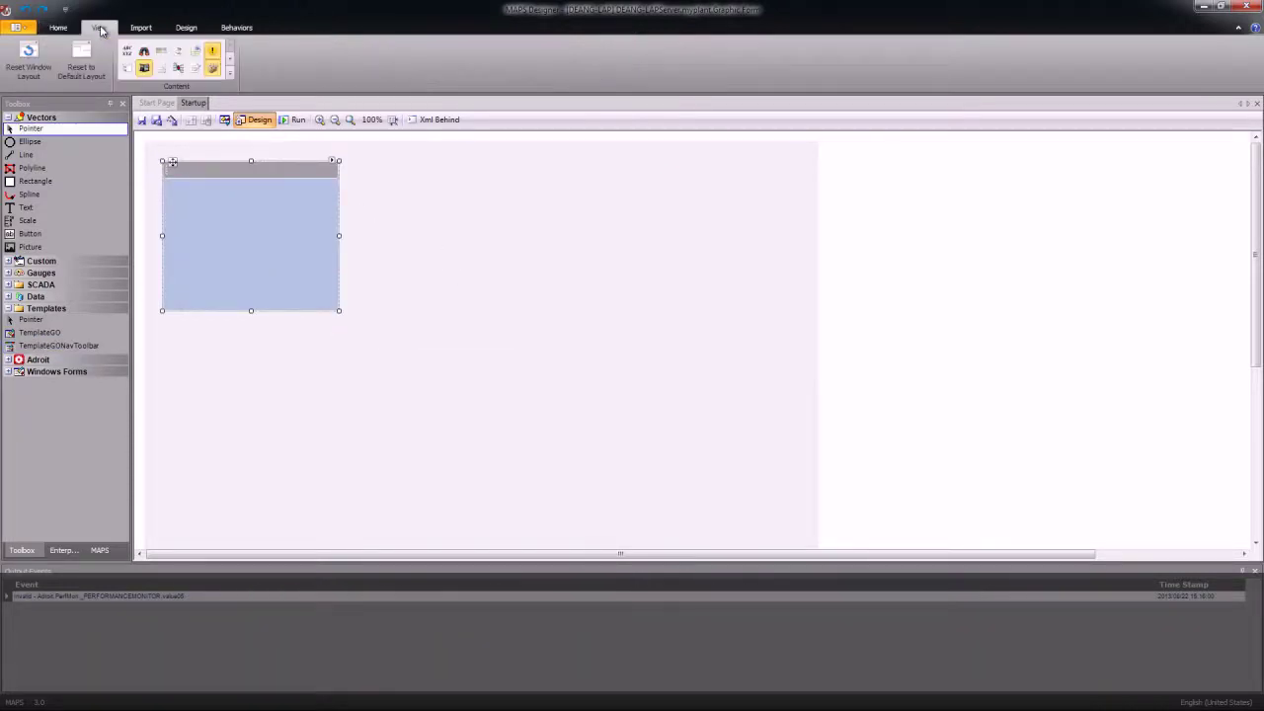
{"action": "left_click", "coordinate": [196, 69]}
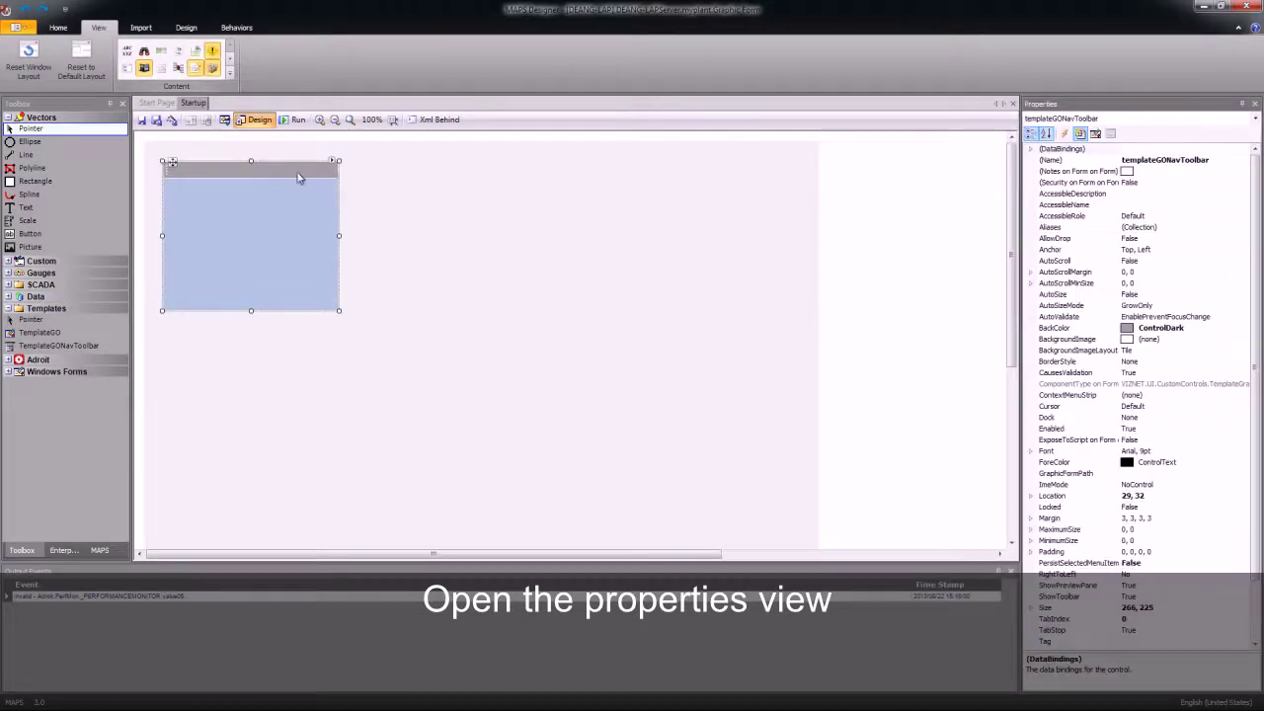
{"action": "left_click", "coordinate": [1070, 295]}
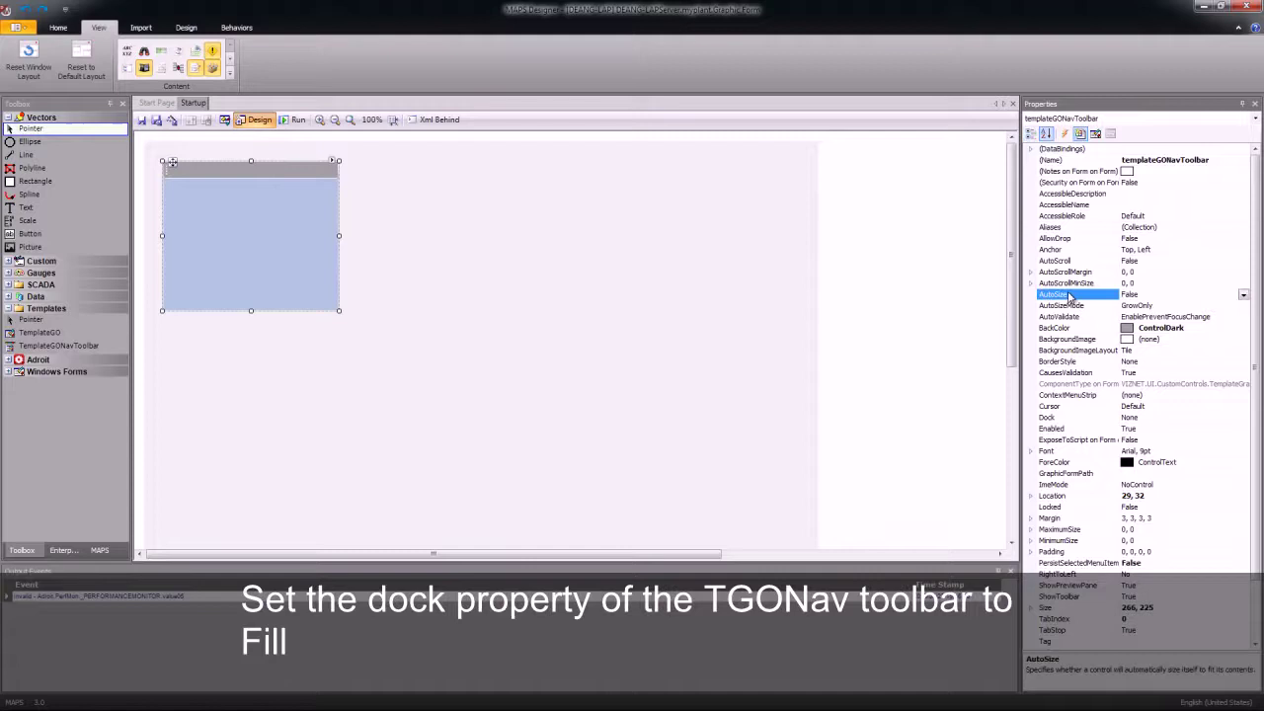
{"action": "key", "text": "Down"}
{"action": "key", "text": "Down"}
{"action": "key", "text": "Down"}
{"action": "key", "text": "Down"}
{"action": "key", "text": "Down"}
{"action": "key", "text": "Down"}
{"action": "key", "text": "Down"}
{"action": "key", "text": "Down"}
{"action": "key", "text": "Down"}
{"action": "key", "text": "Down"}
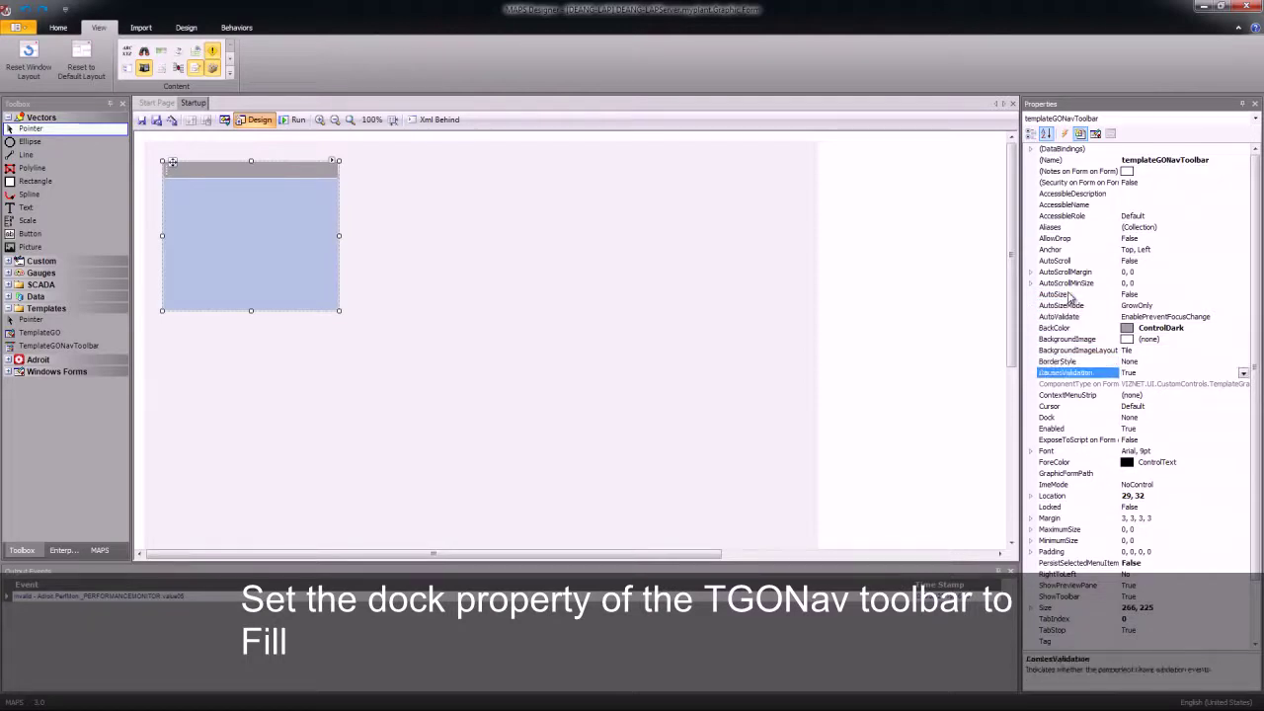
{"action": "key", "text": "Down"}
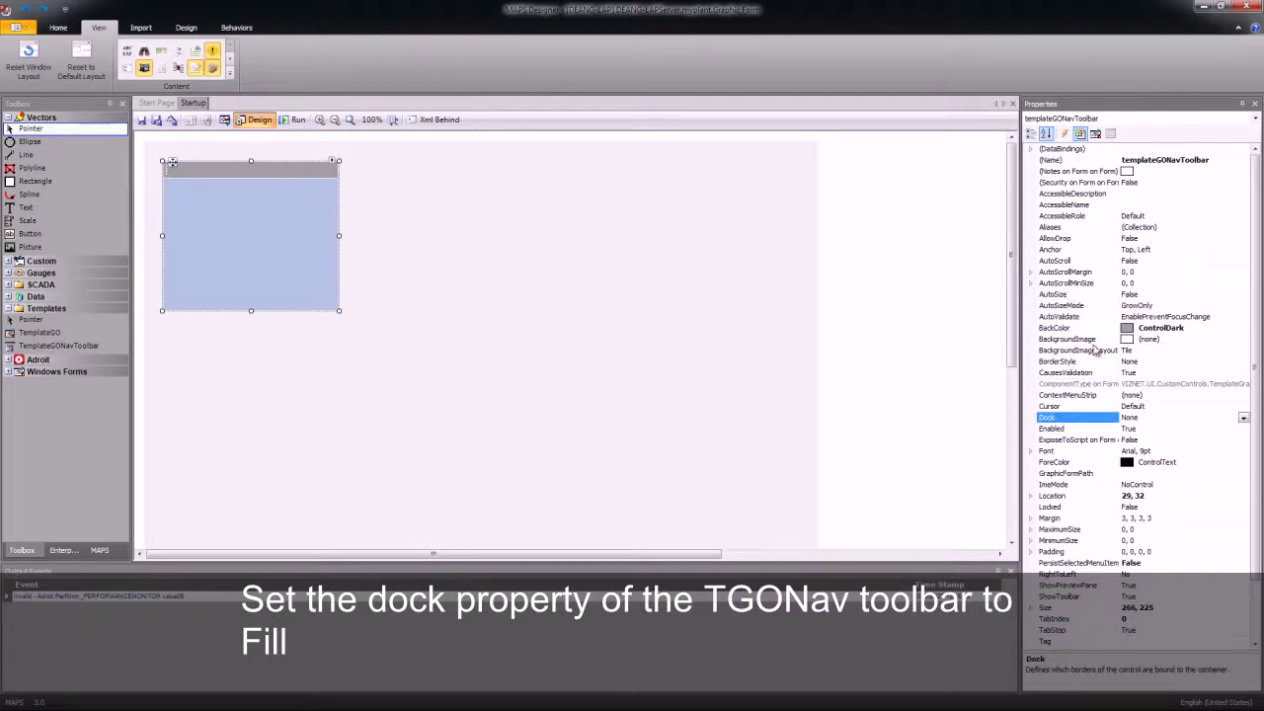
{"action": "left_click", "coordinate": [1244, 419]}
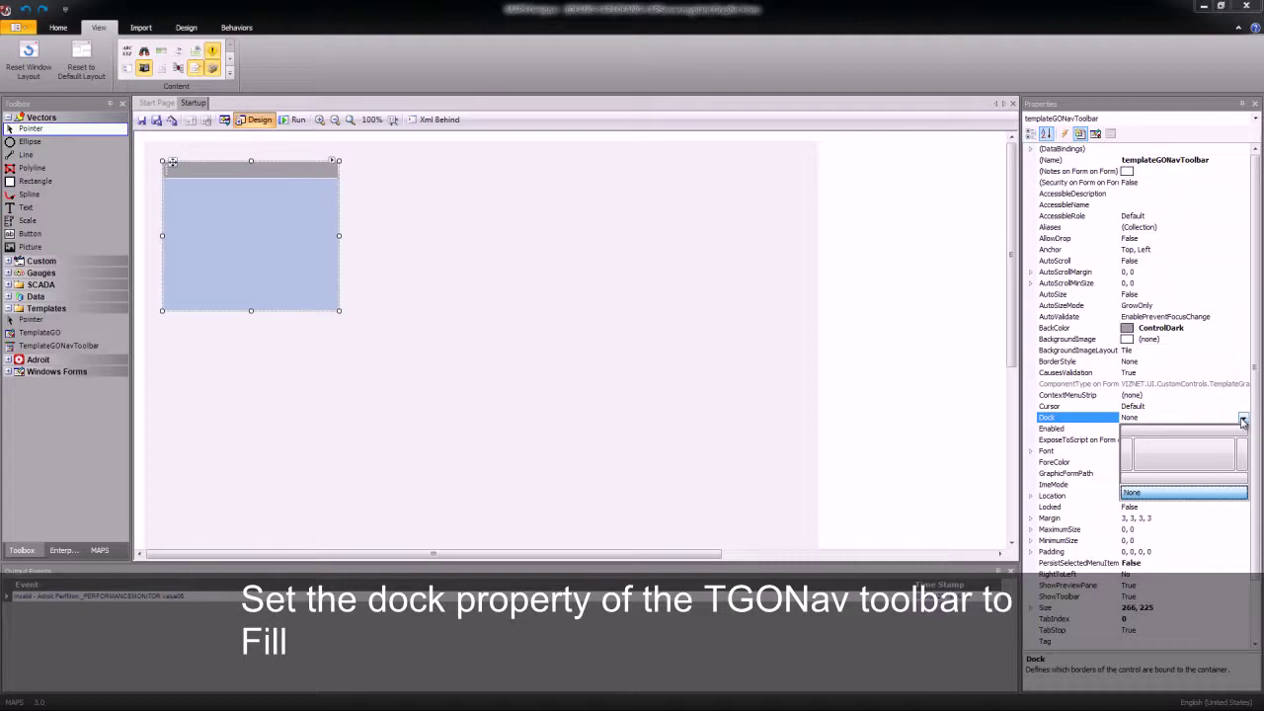
{"action": "left_click", "coordinate": [1189, 456]}
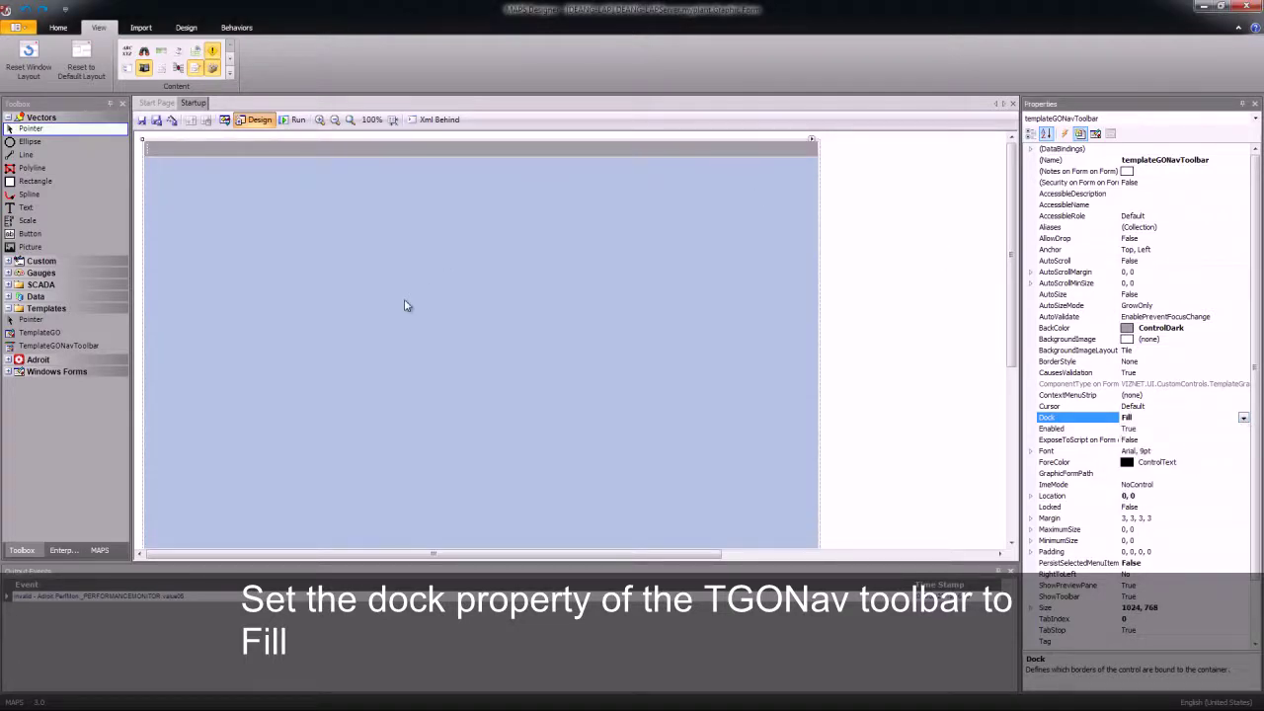
{"action": "left_click", "coordinate": [405, 306]}
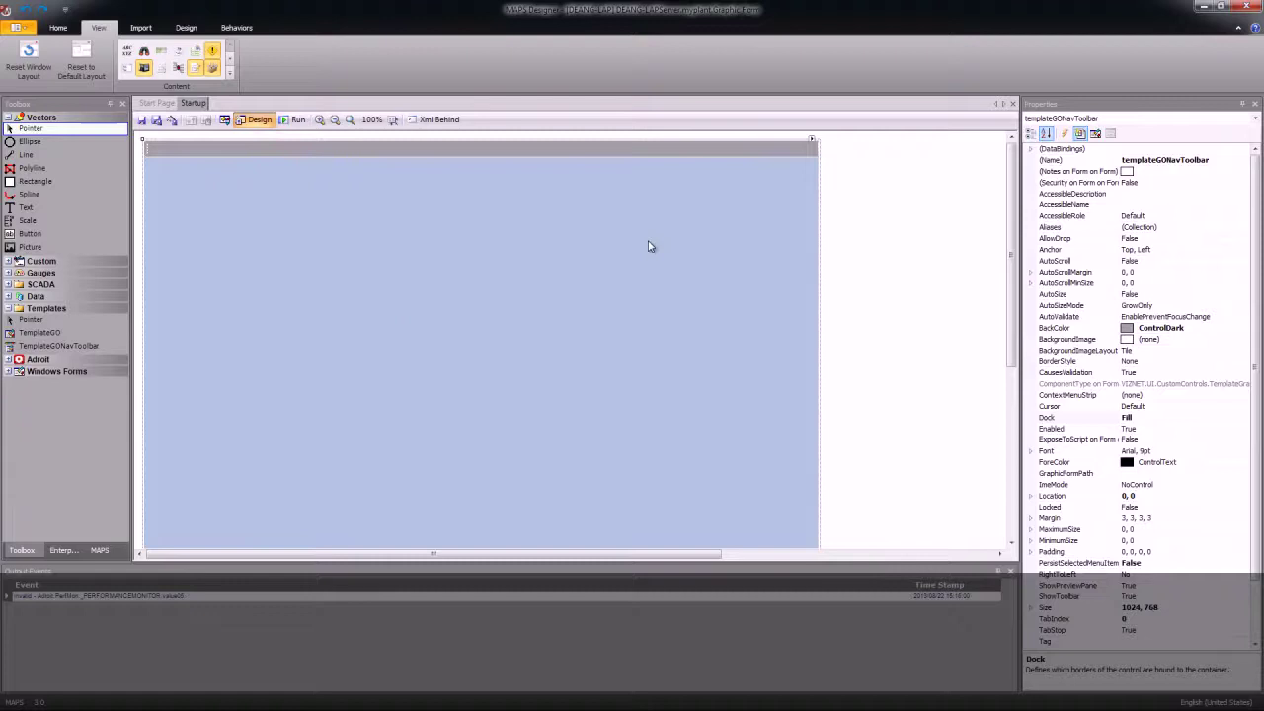
Import every myplant graphic form (Alarm, main, Pump, Startup) into the toolbar's form list.
{"action": "left_click", "coordinate": [811, 141]}
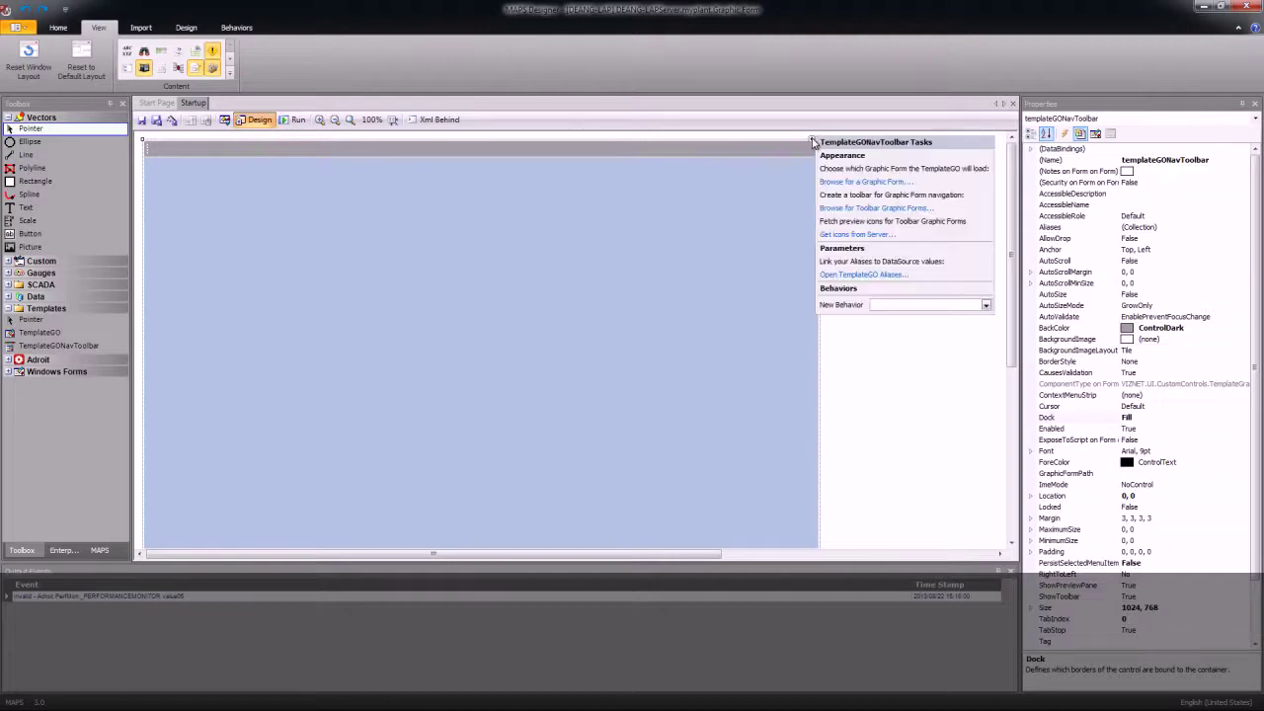
{"action": "left_click", "coordinate": [834, 207]}
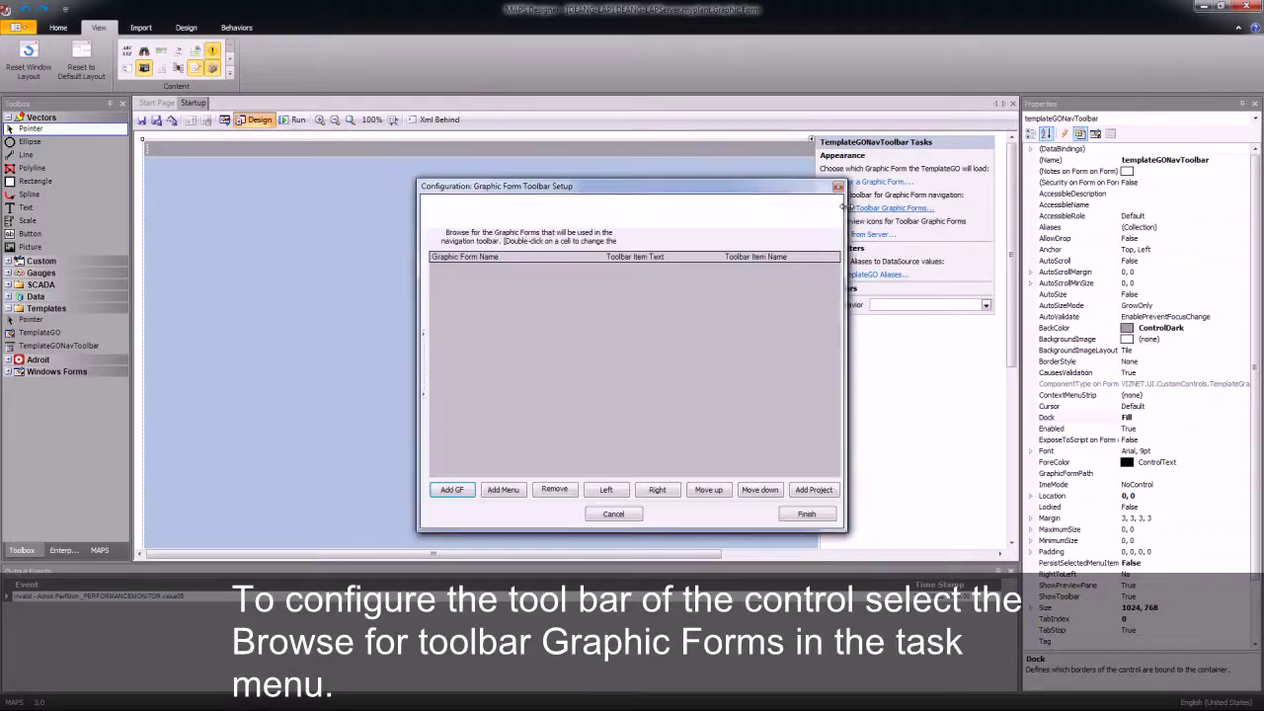
{"action": "left_click", "coordinate": [812, 490]}
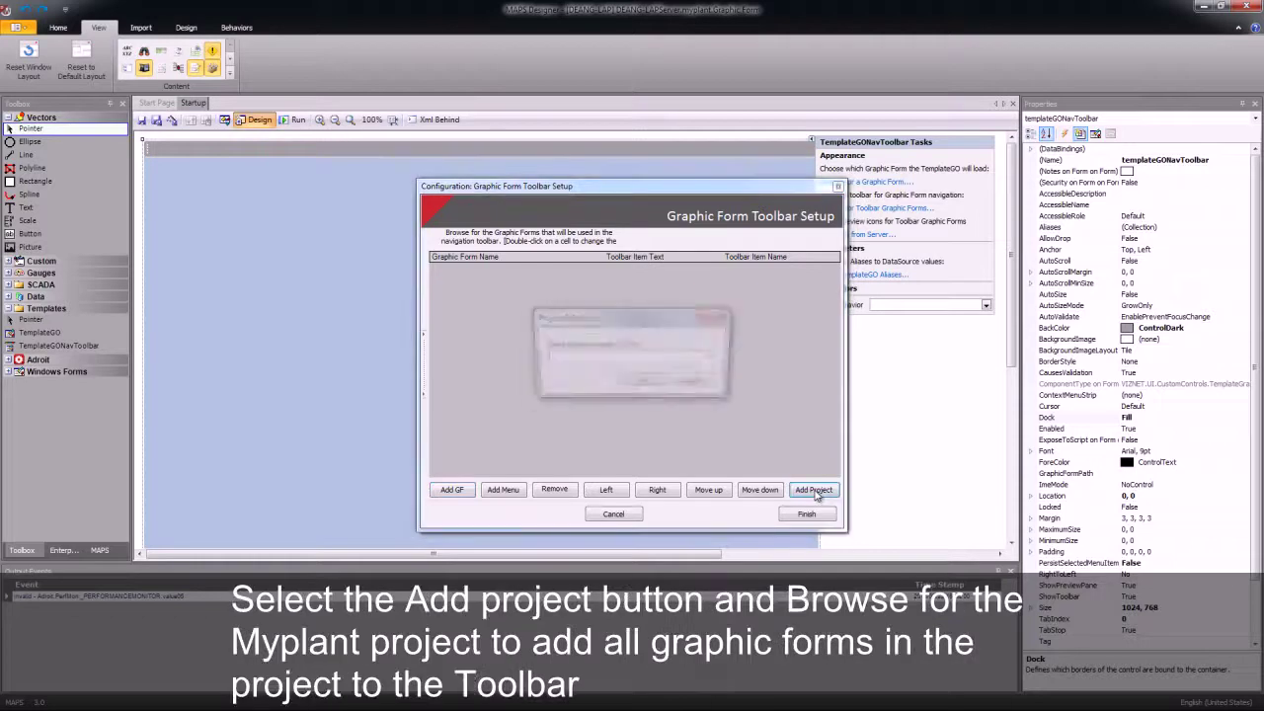
{"action": "left_click", "coordinate": [717, 357]}
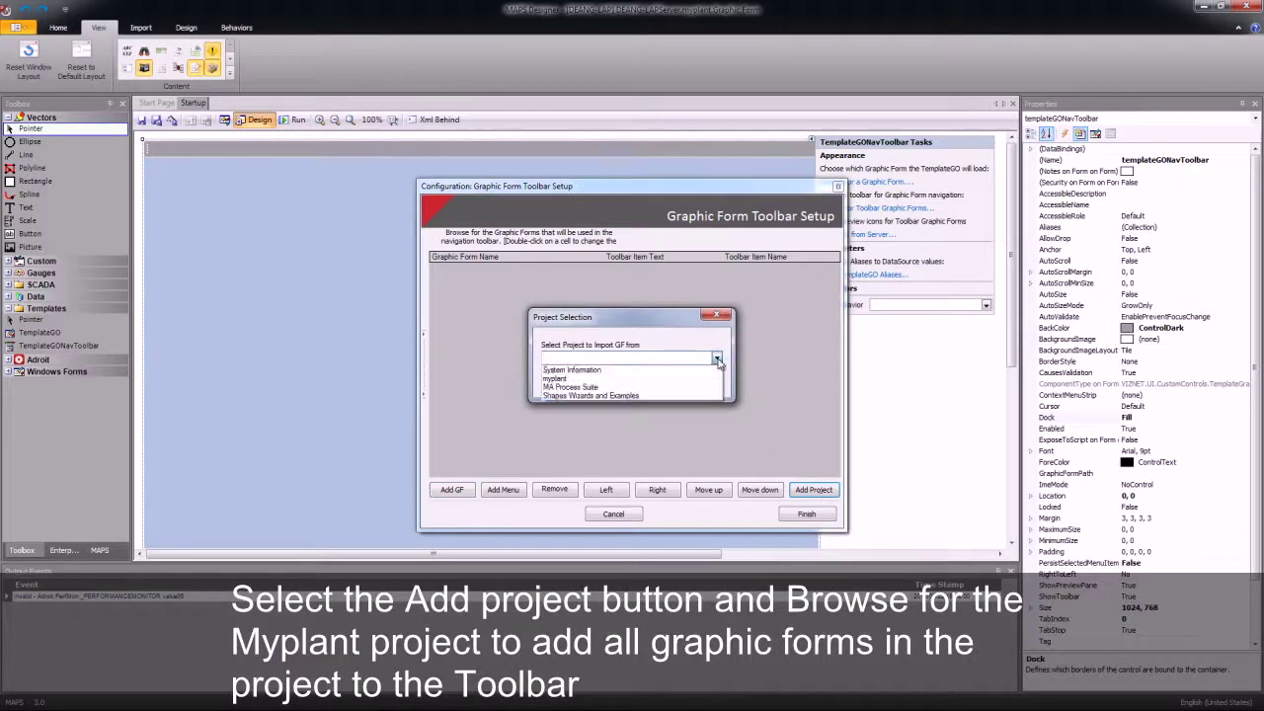
{"action": "left_click", "coordinate": [612, 379]}
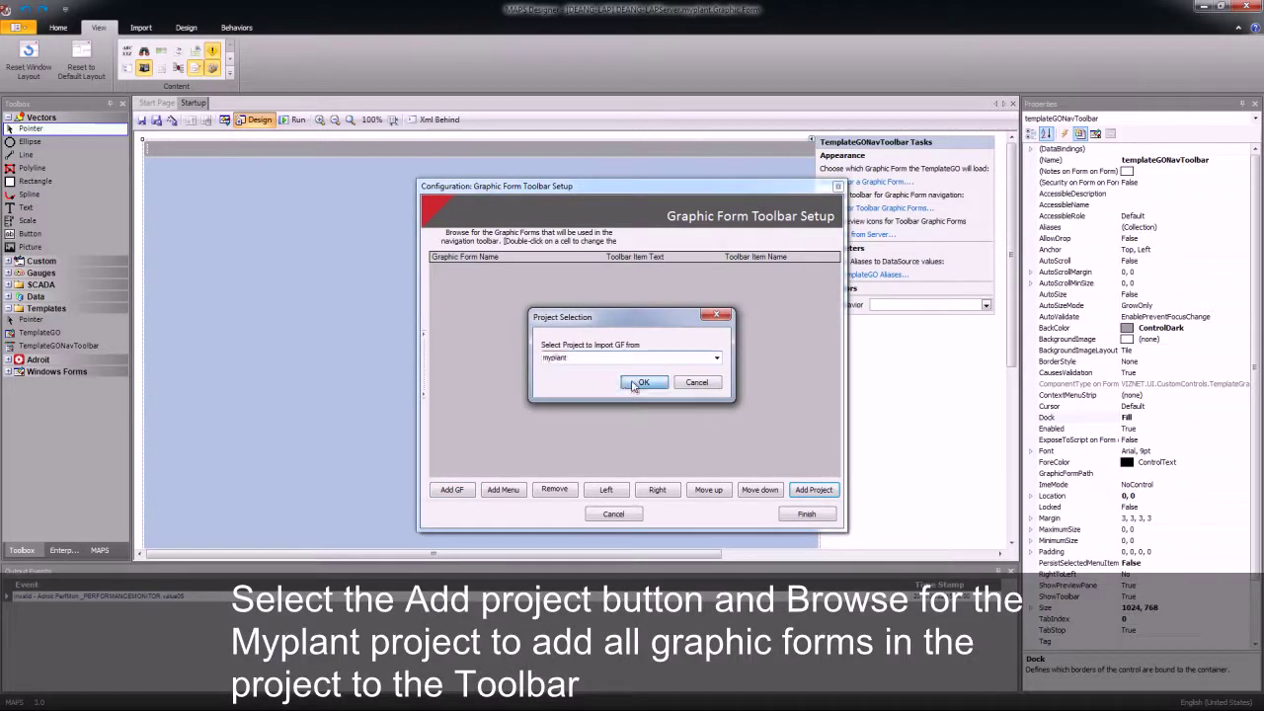
{"action": "left_click", "coordinate": [632, 385]}
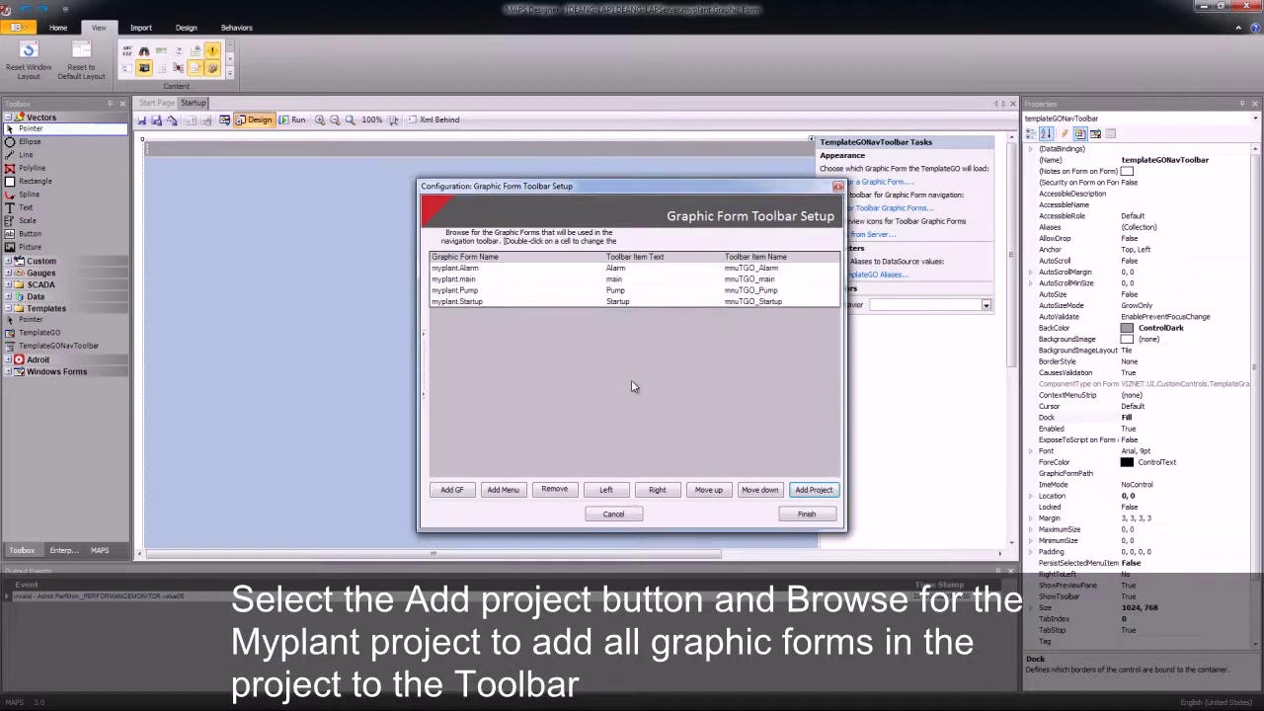
{"action": "left_click", "coordinate": [805, 514]}
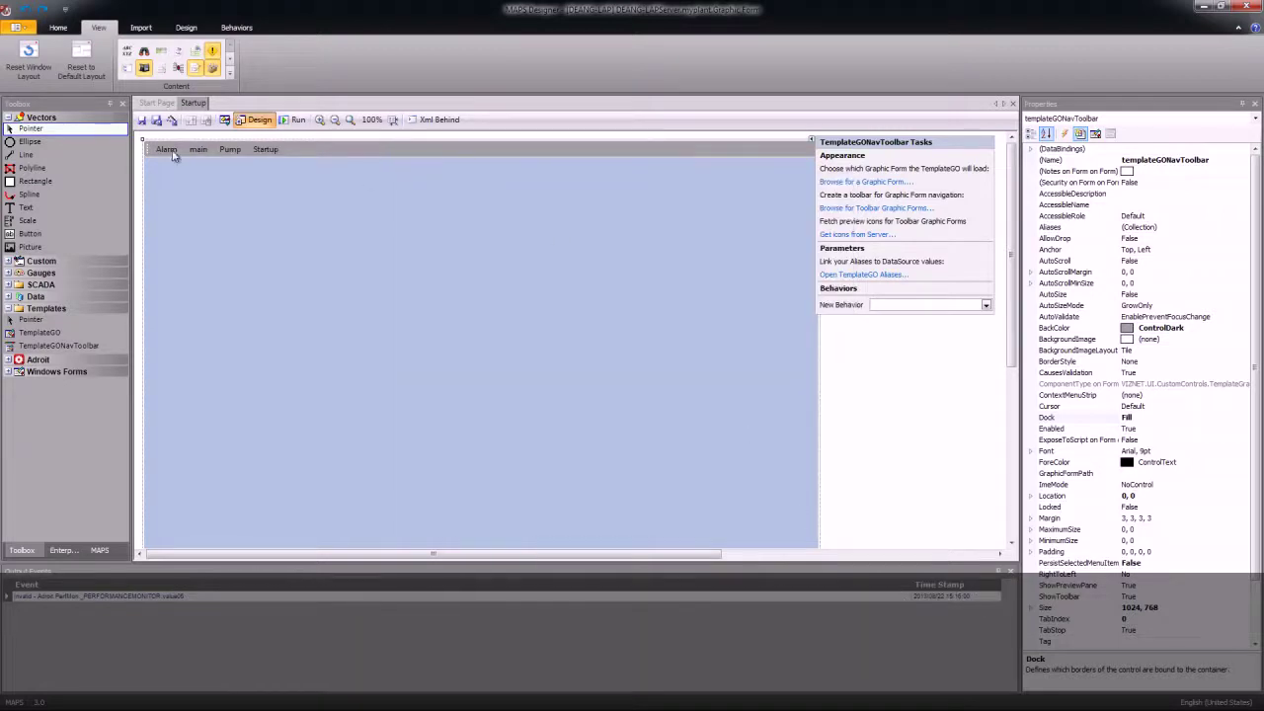
Run the Startup form and switch through its Alarm, main and Pump toolbar pages.
{"action": "left_click", "coordinate": [293, 119]}
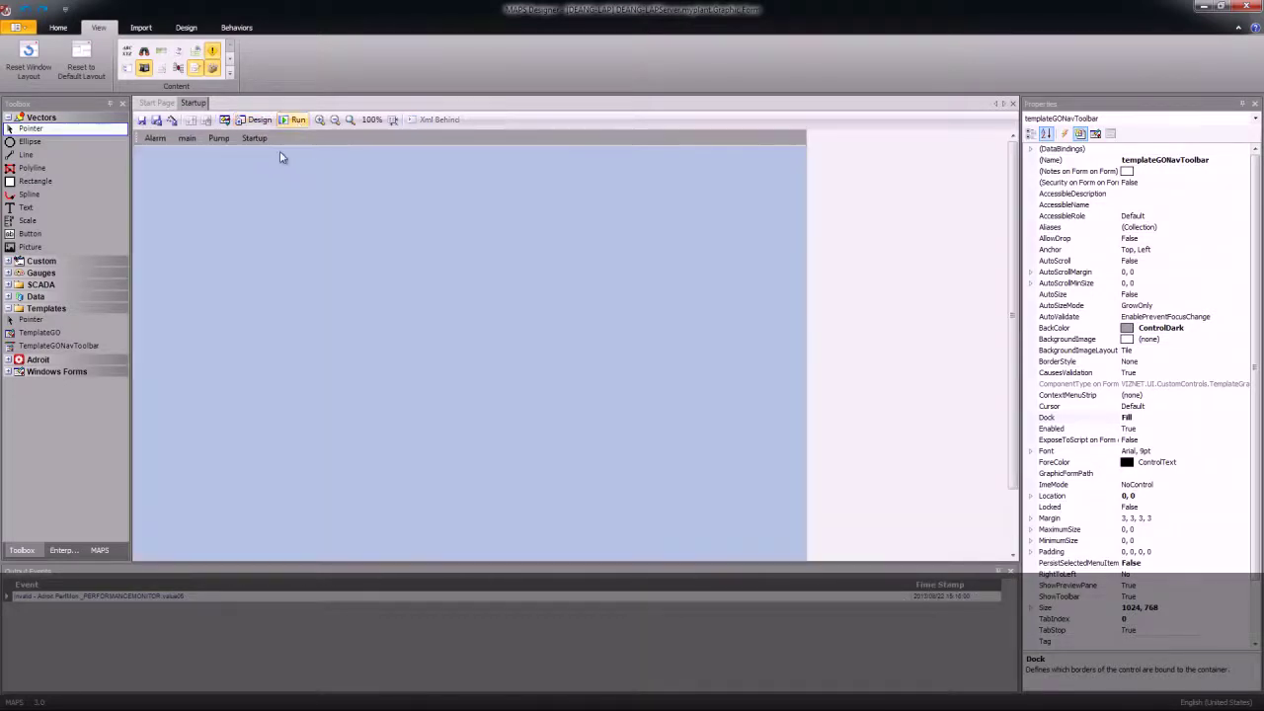
{"action": "left_click", "coordinate": [155, 139]}
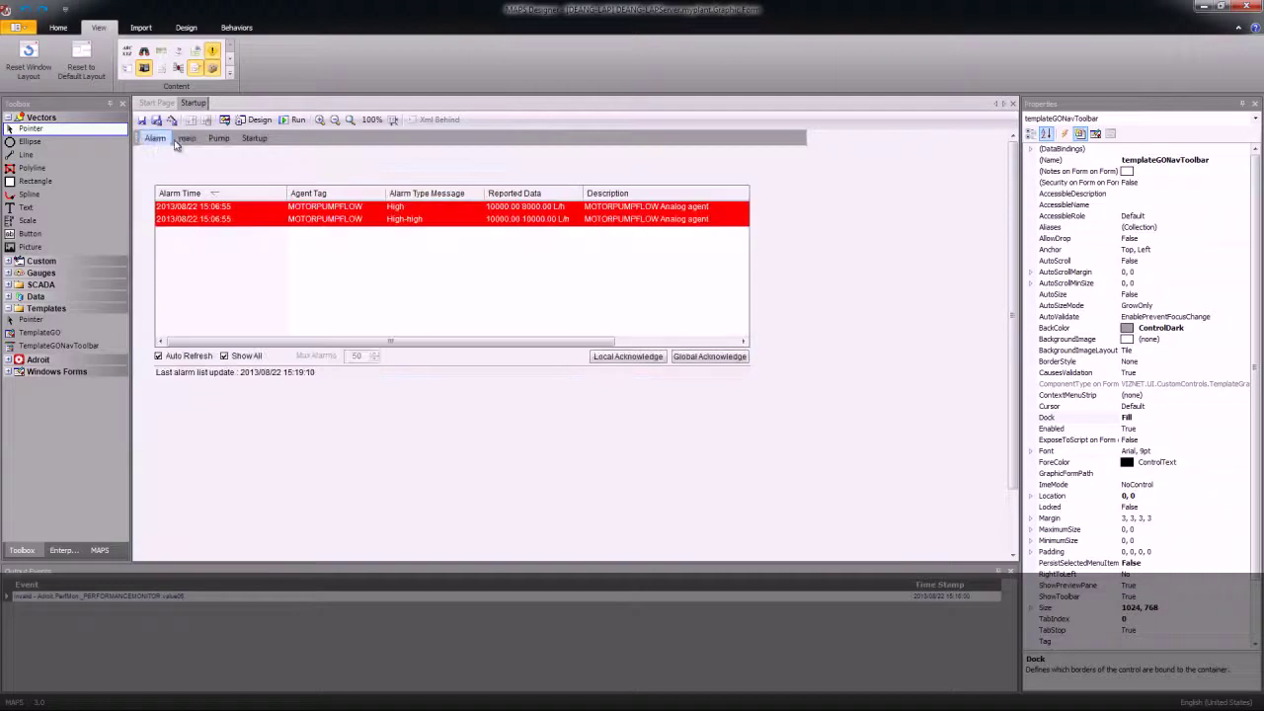
{"action": "left_click", "coordinate": [189, 141]}
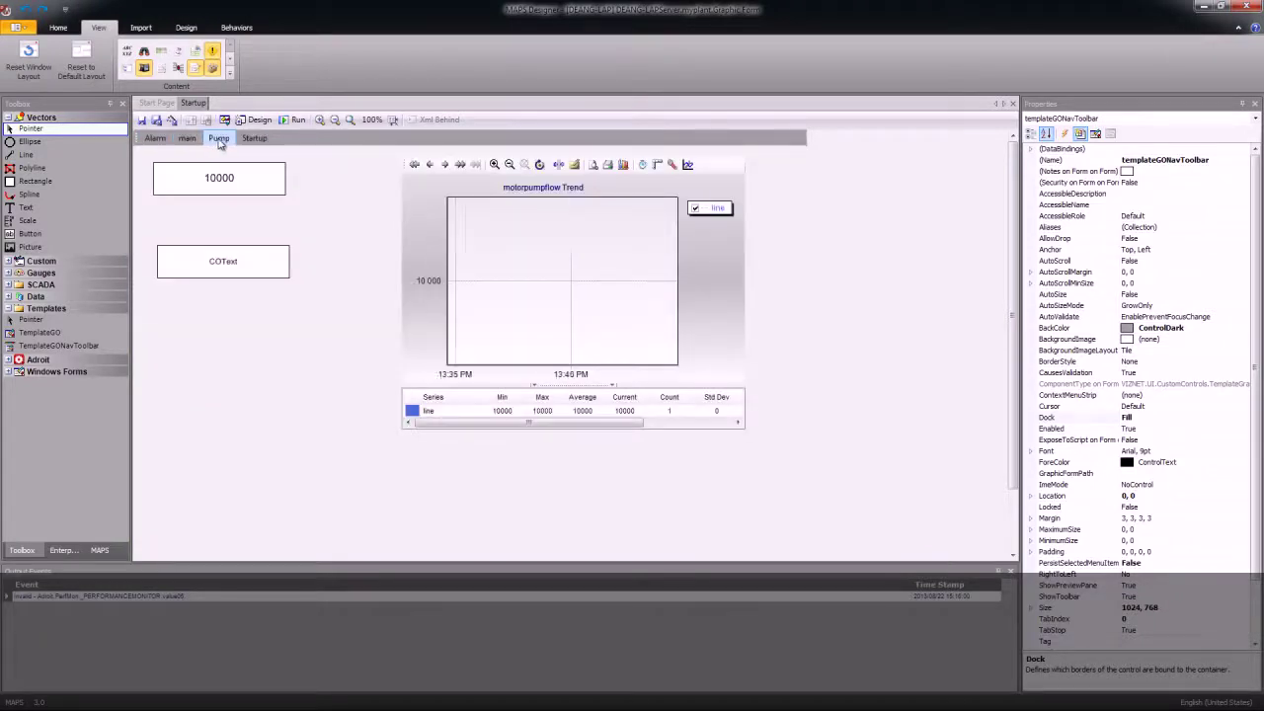
{"action": "left_click", "coordinate": [218, 141]}
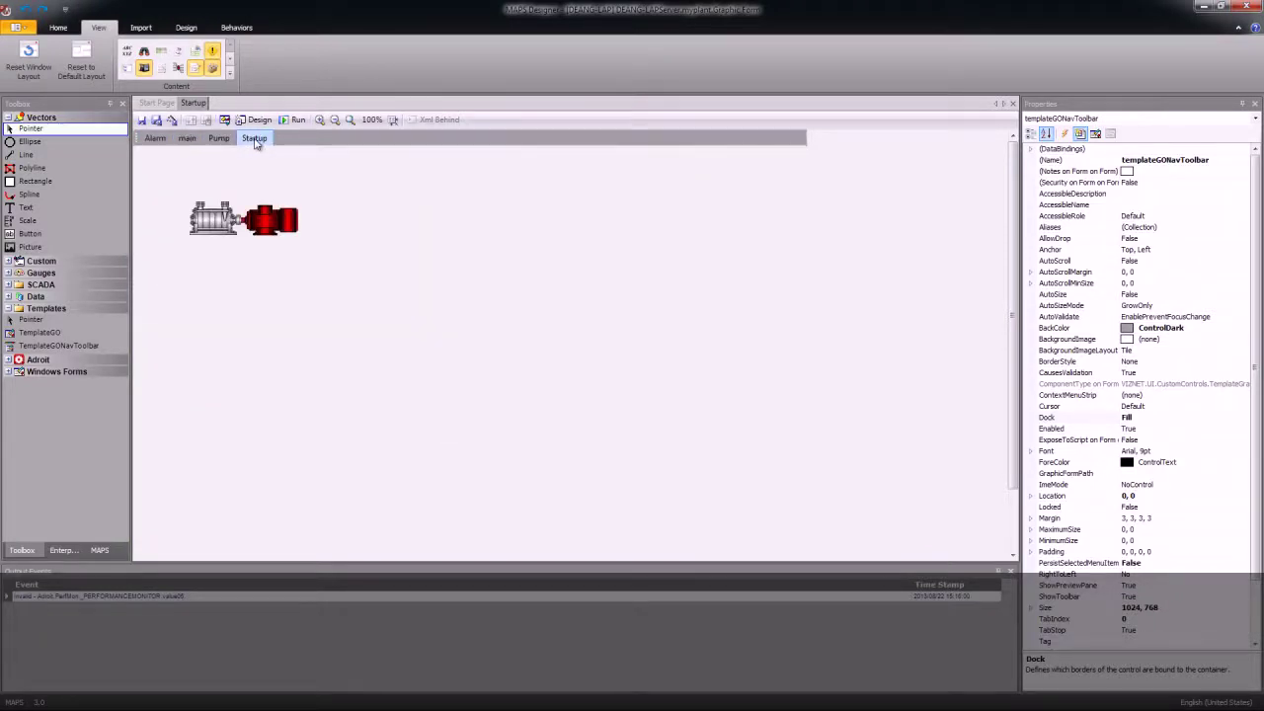
Back in design mode, remove myplant.Startup from the toolbar's graphic form list.
{"action": "left_click", "coordinate": [255, 120]}
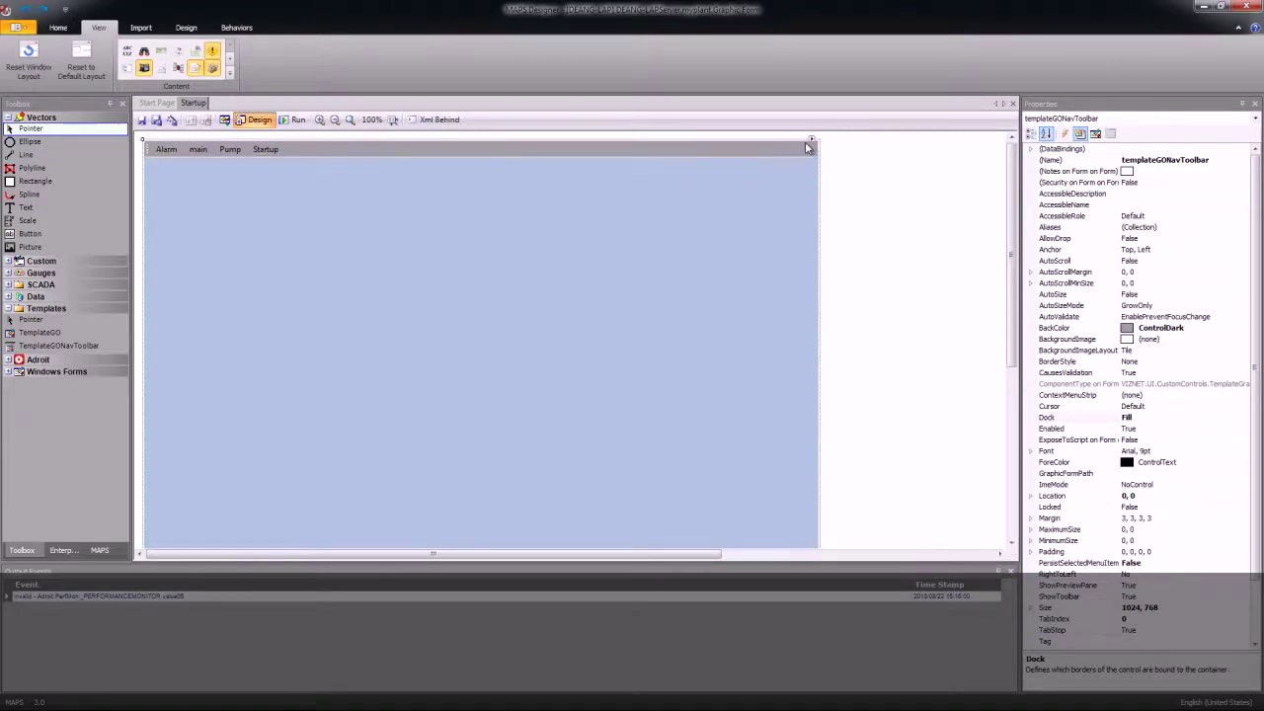
{"action": "left_click", "coordinate": [812, 144]}
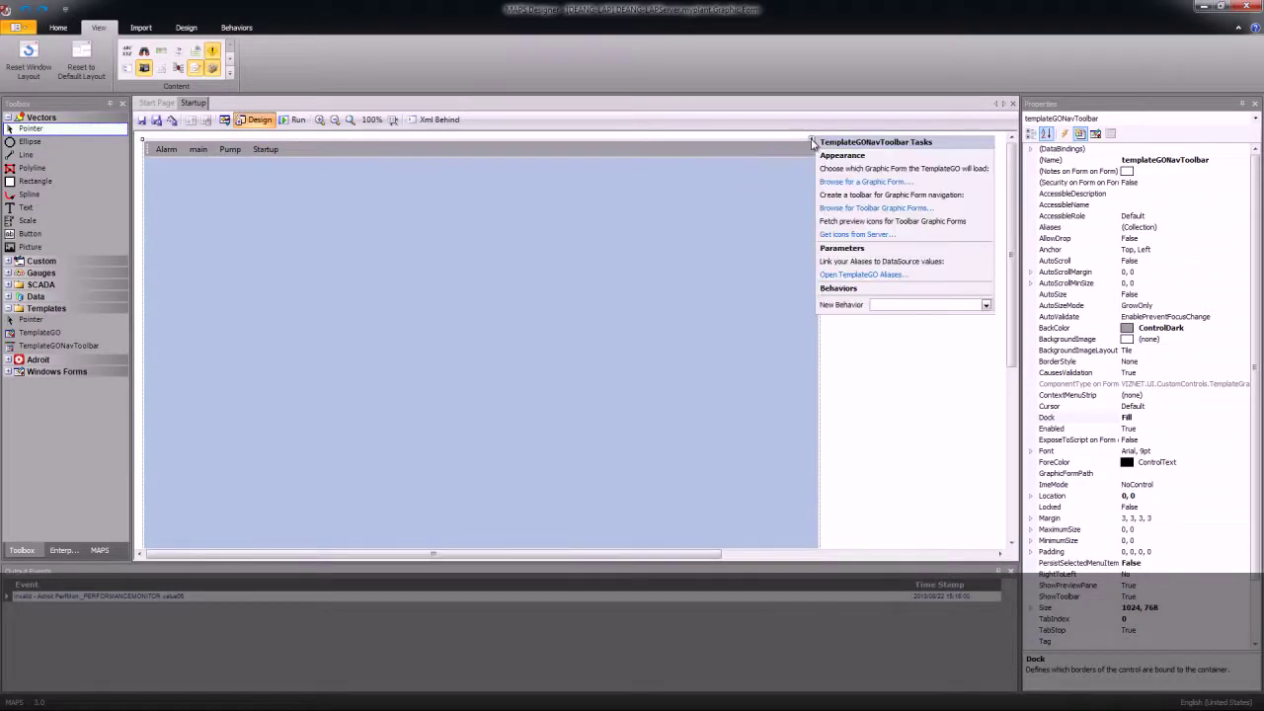
{"action": "left_click", "coordinate": [835, 209]}
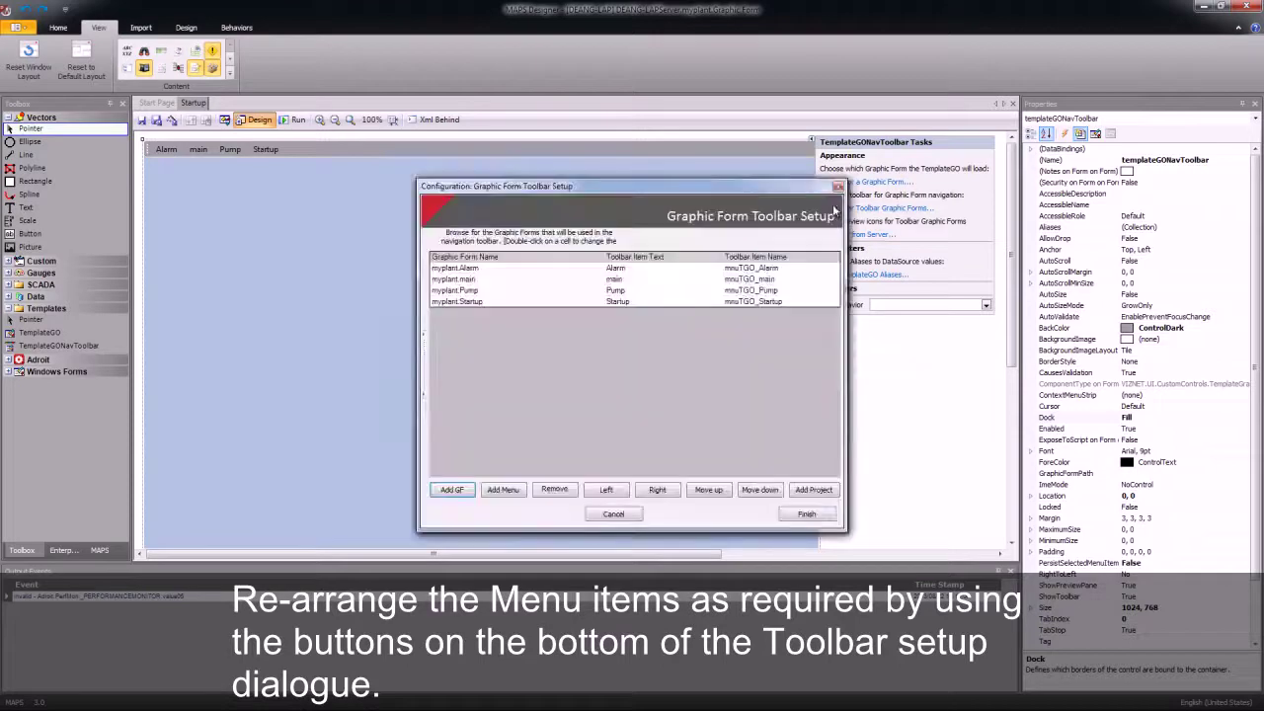
{"action": "left_click", "coordinate": [545, 302]}
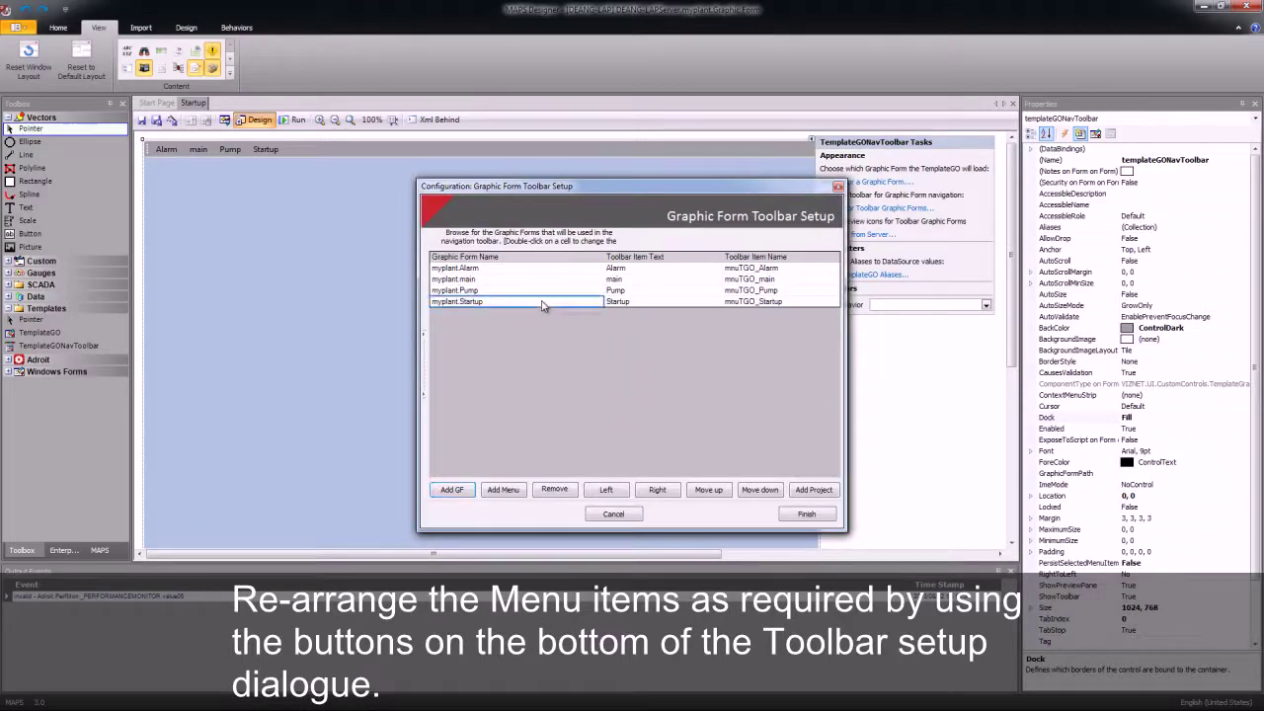
{"action": "left_click", "coordinate": [555, 489]}
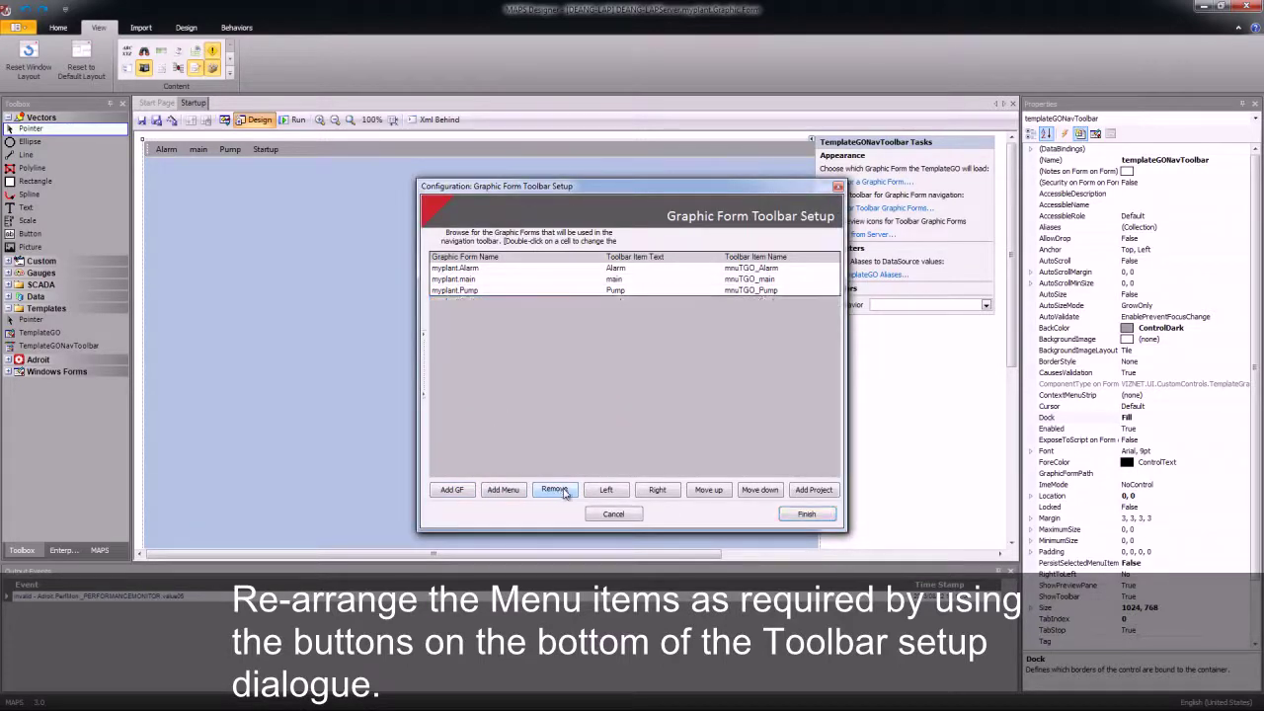
Move myplant.main to the top of the list and rename its item text to Main.
{"action": "left_click", "coordinate": [576, 284]}
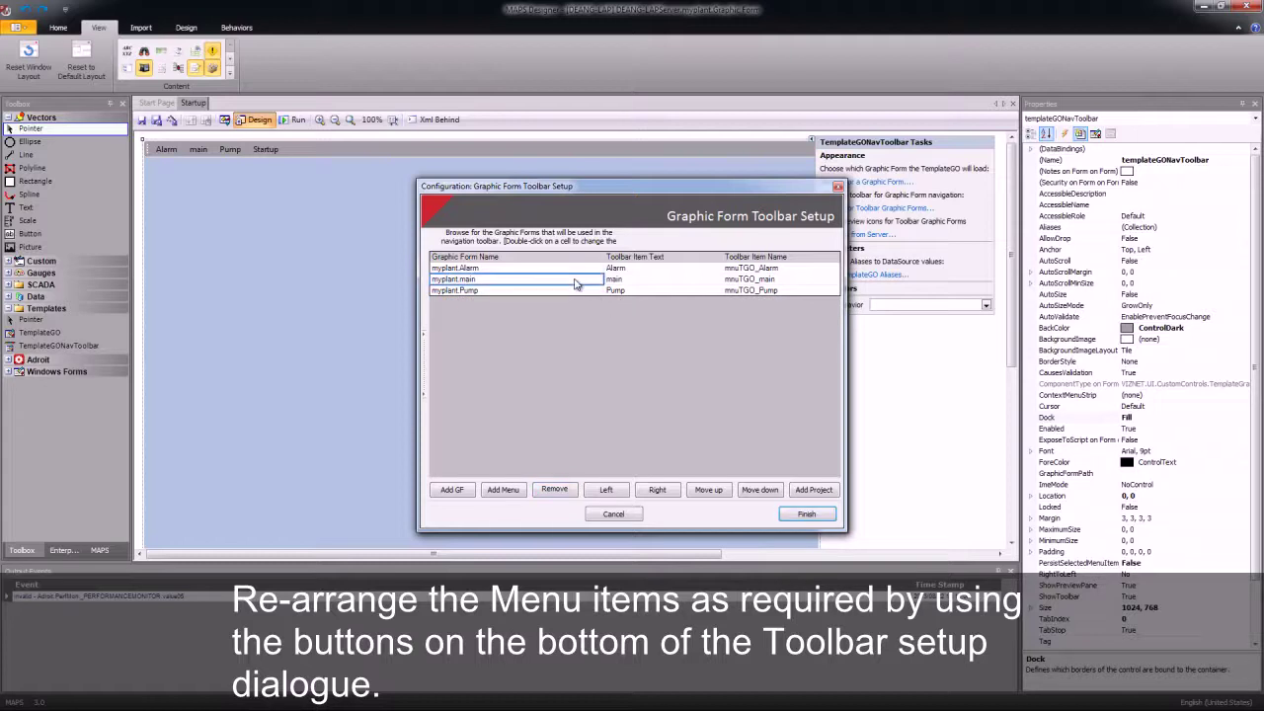
{"action": "left_click", "coordinate": [708, 490]}
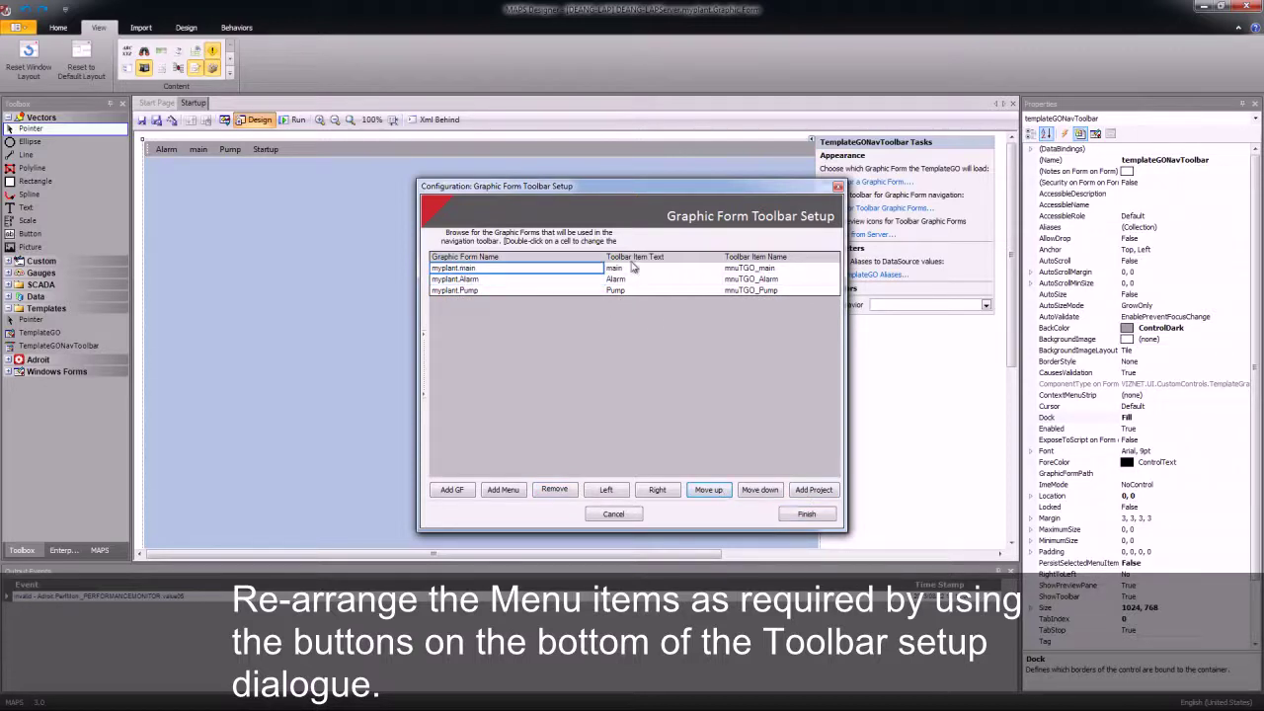
{"action": "double_click", "coordinate": [625, 268]}
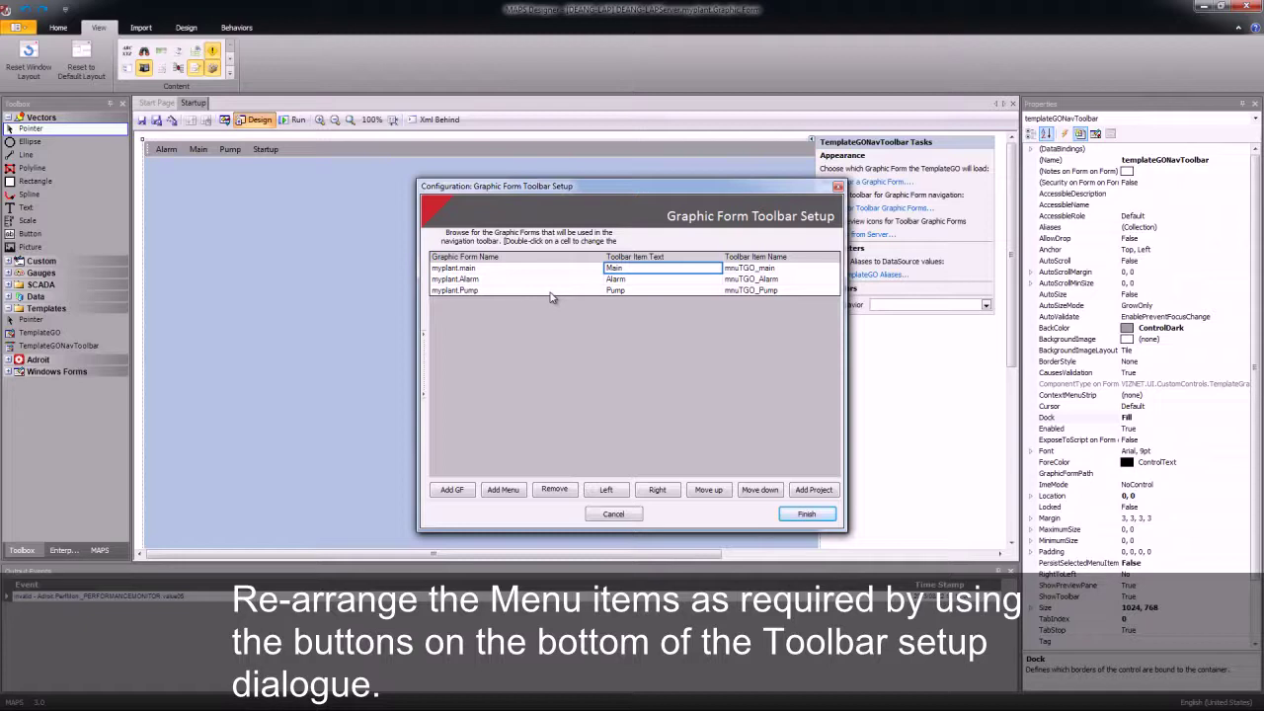
Add a new menu item to the toolbar list and rename it Equipment.
{"action": "left_click", "coordinate": [551, 292]}
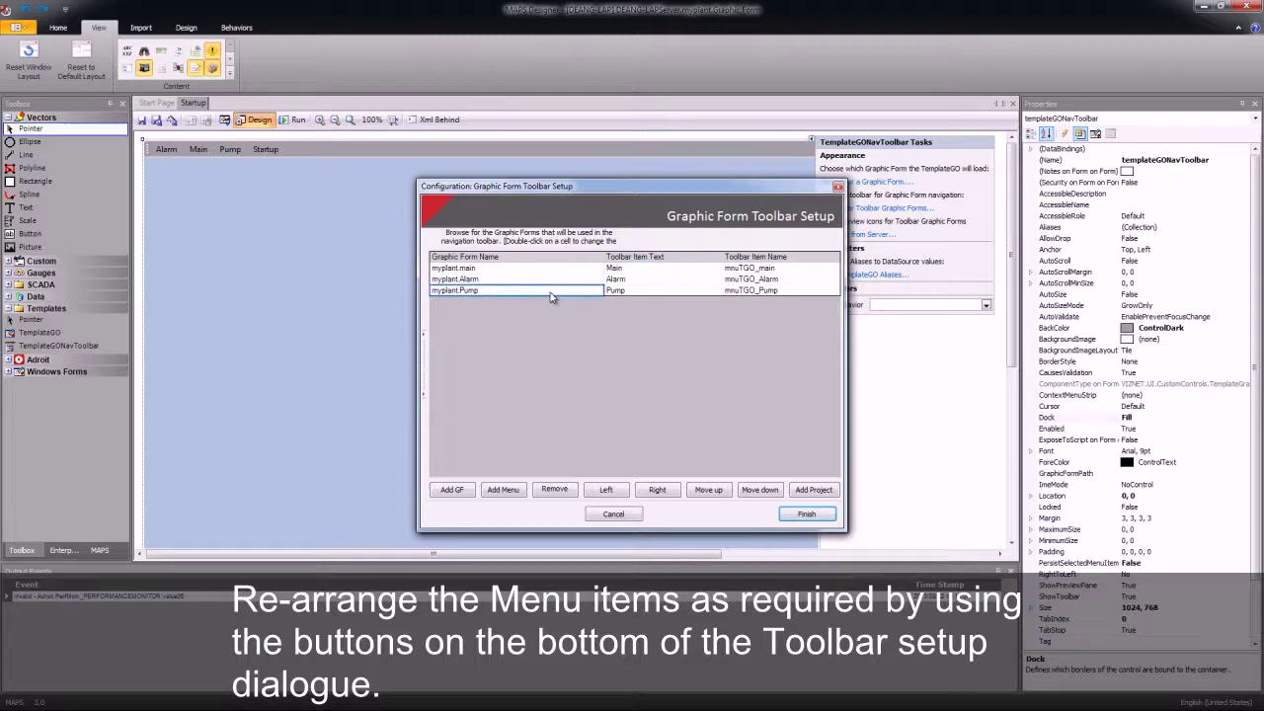
{"action": "left_click", "coordinate": [507, 490]}
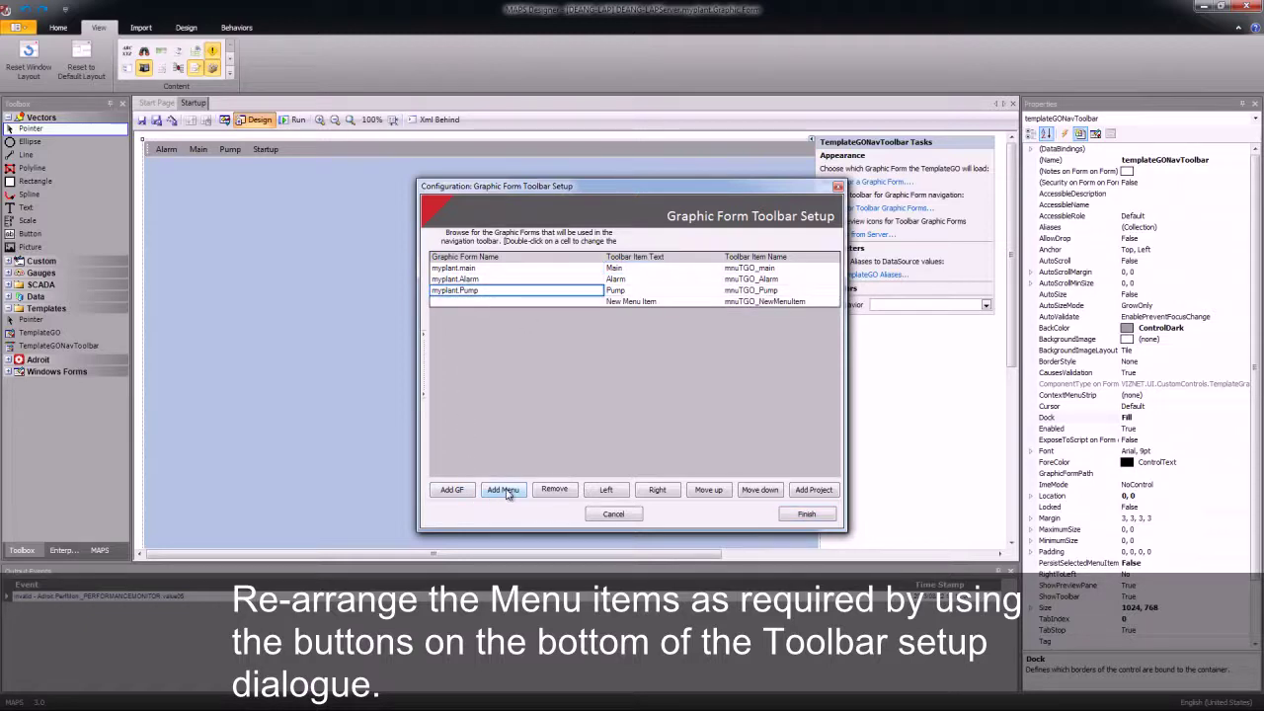
{"action": "double_click", "coordinate": [661, 301]}
{"action": "left_click_drag", "start_coordinate": [661, 301], "coordinate": [554, 314]}
{"action": "type", "text": "E"}
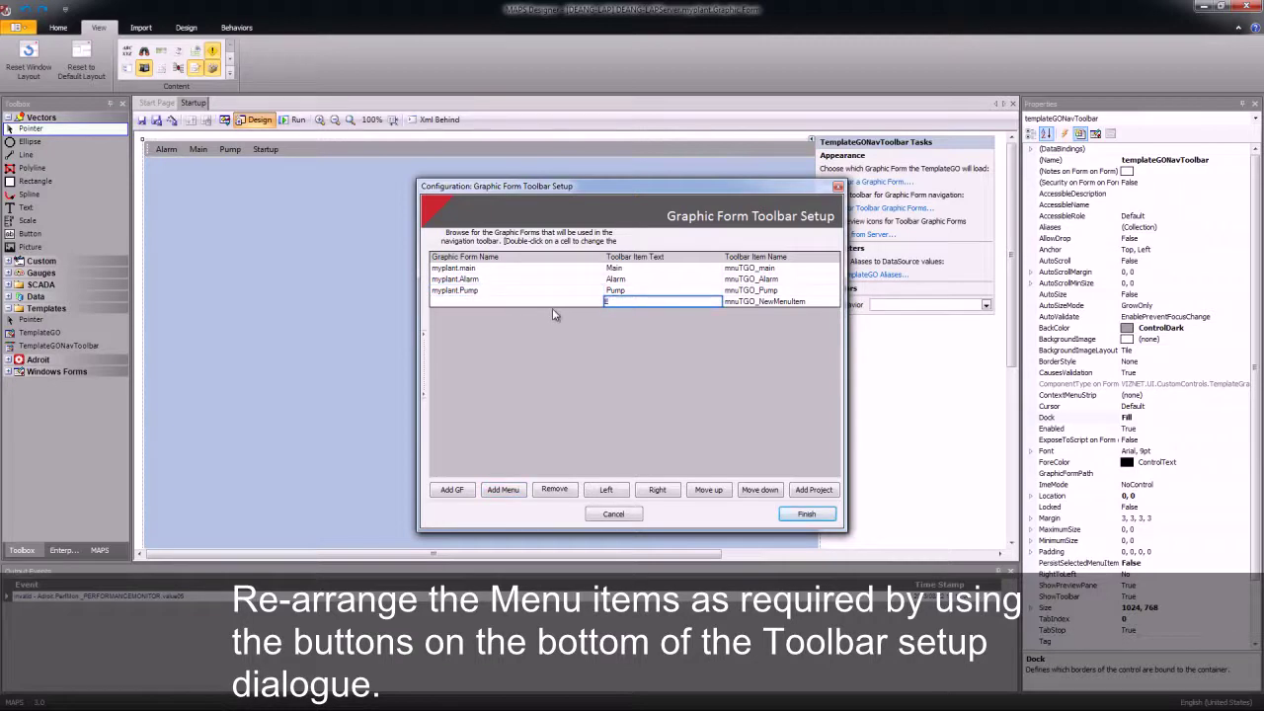
{"action": "type", "text": "quipment"}
{"action": "left_click", "coordinate": [541, 303]}
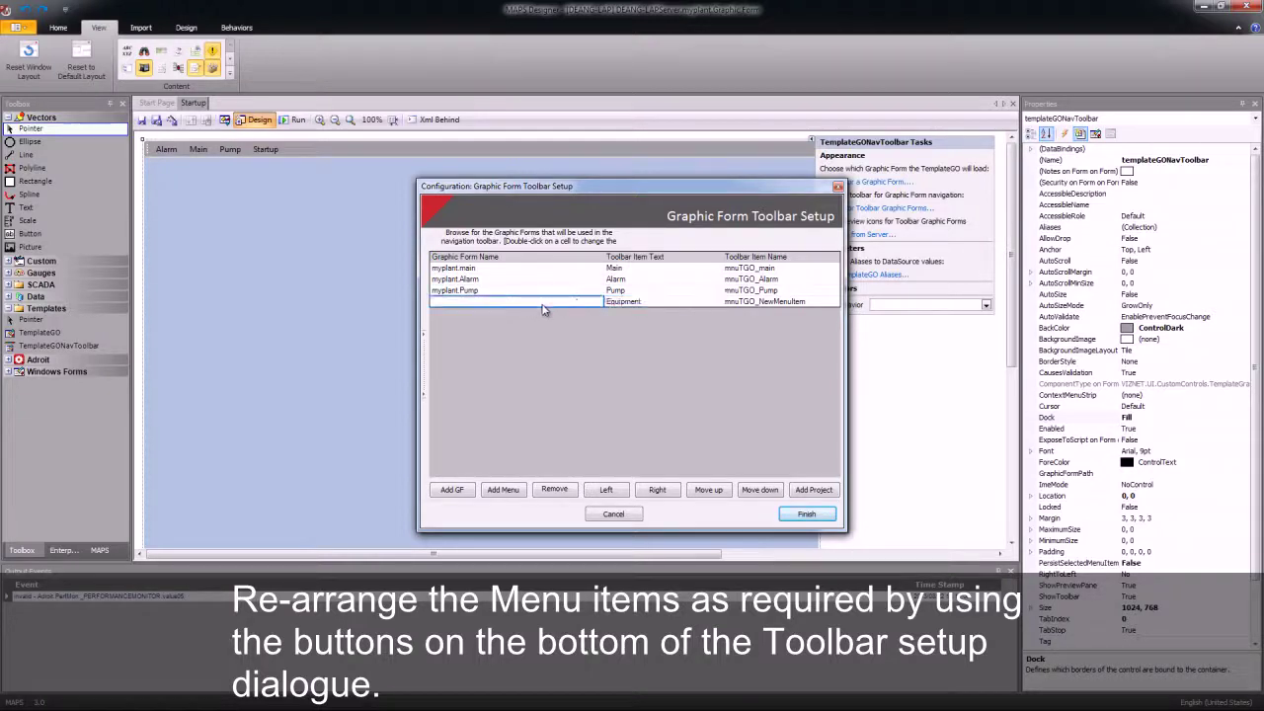
Move Equipment above Pump, nest Pump beneath it, and apply the toolbar setup.
{"action": "left_click", "coordinate": [718, 493]}
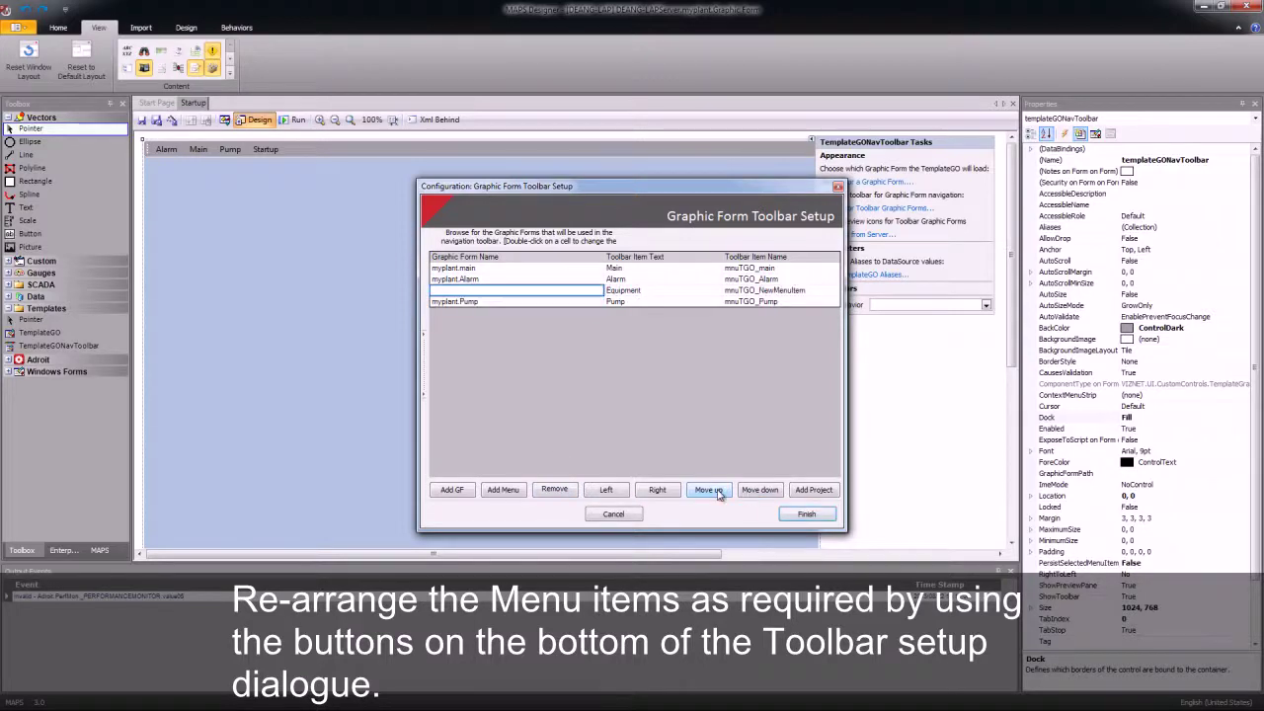
{"action": "left_click", "coordinate": [633, 304]}
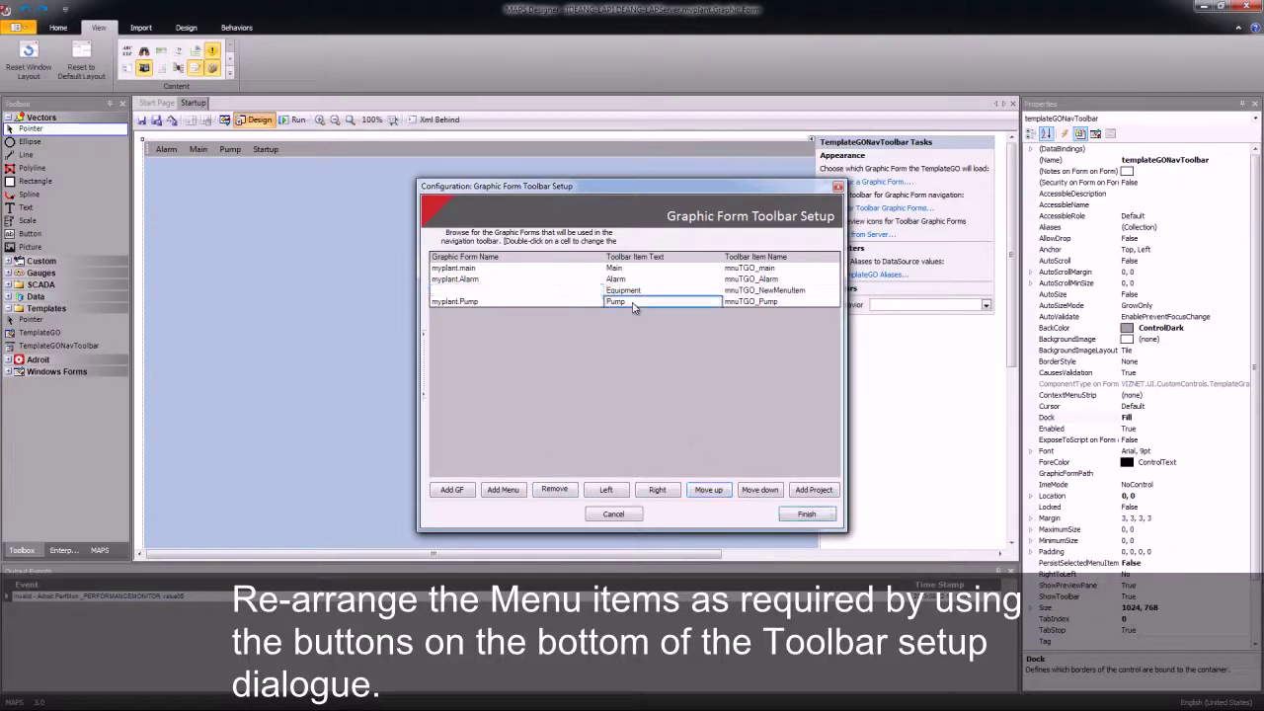
{"action": "left_click", "coordinate": [655, 494]}
{"action": "left_click", "coordinate": [807, 515]}
{"action": "left_click", "coordinate": [517, 337]}
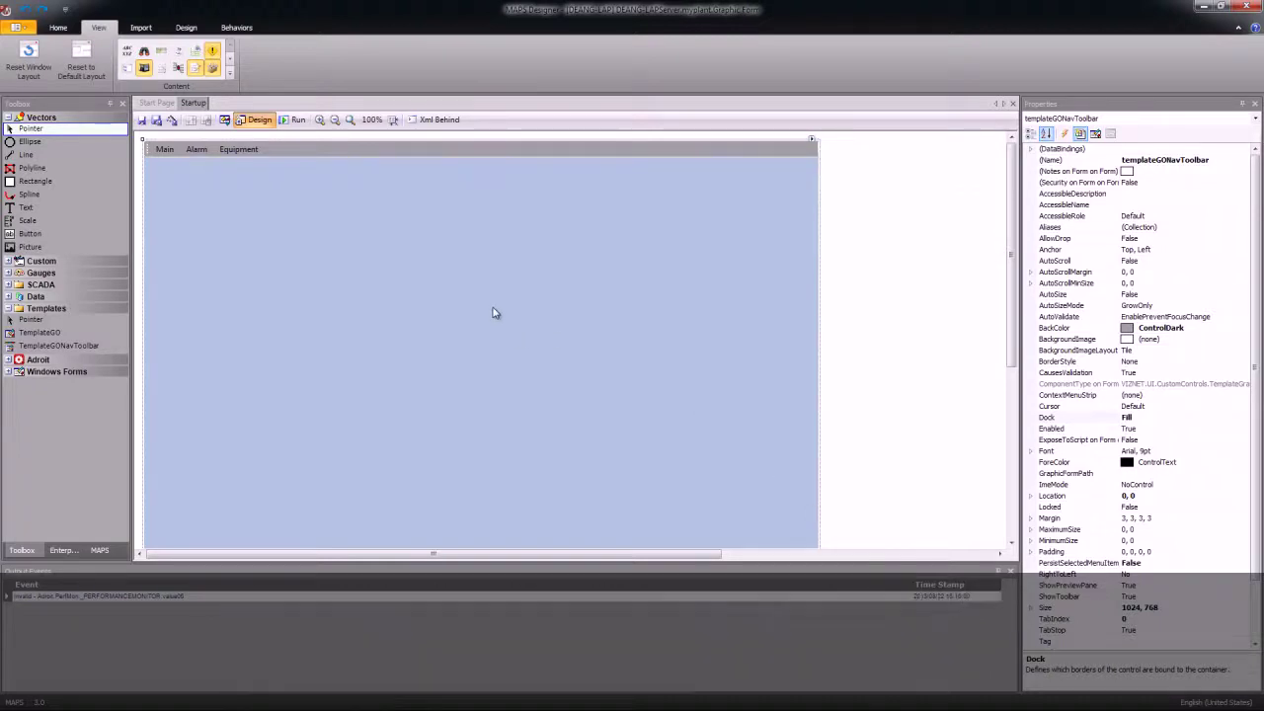
{"action": "left_click", "coordinate": [297, 120]}
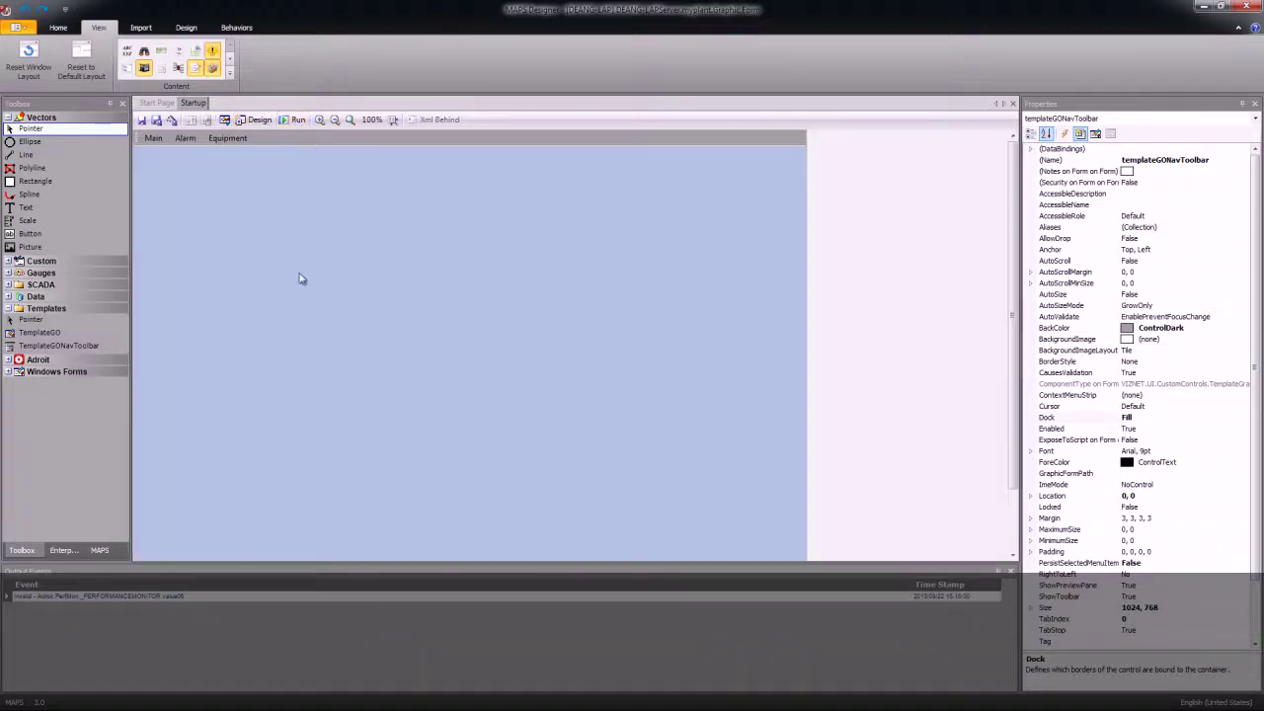
{"action": "left_click", "coordinate": [154, 141]}
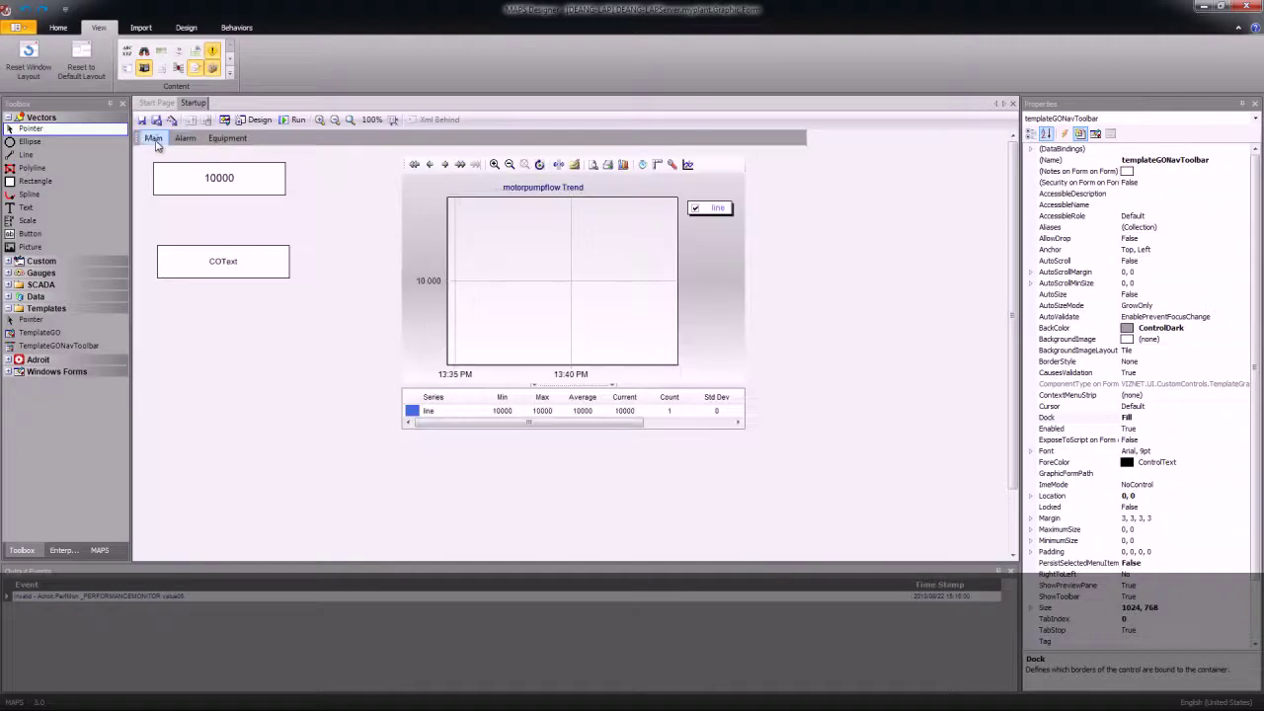
{"action": "left_click", "coordinate": [183, 140]}
{"action": "left_click", "coordinate": [227, 138]}
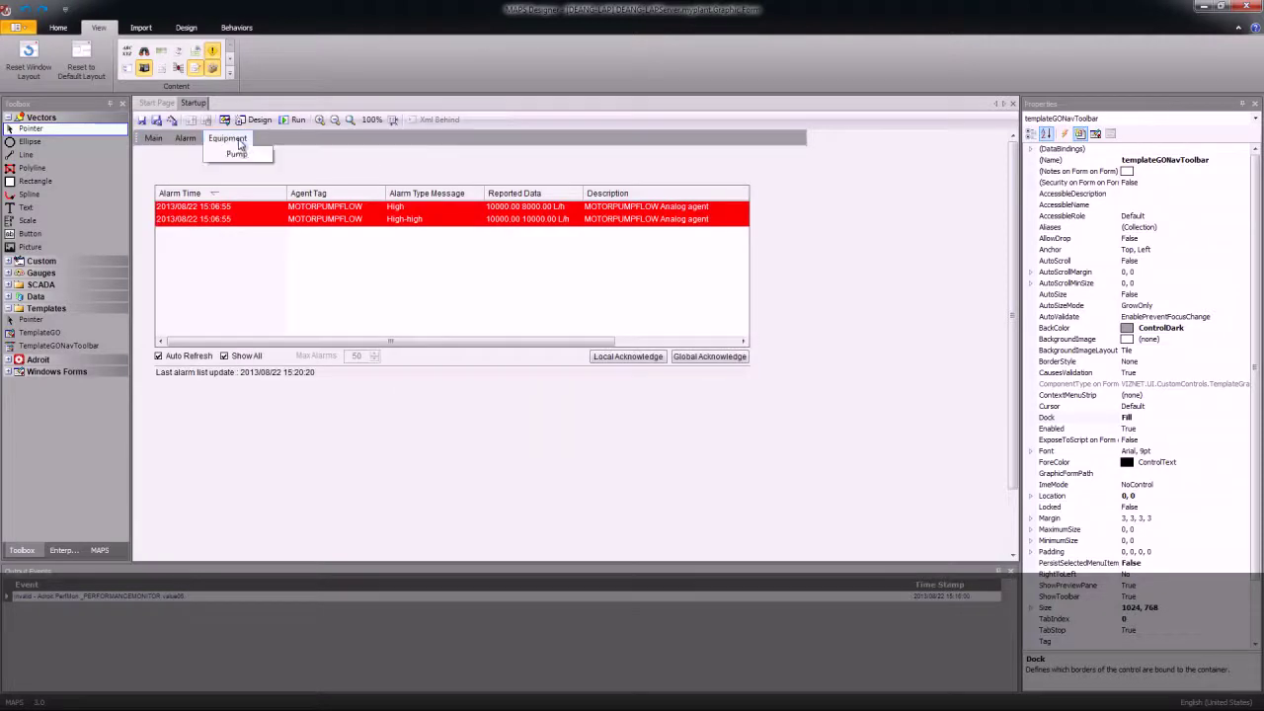
{"action": "left_click", "coordinate": [237, 162]}
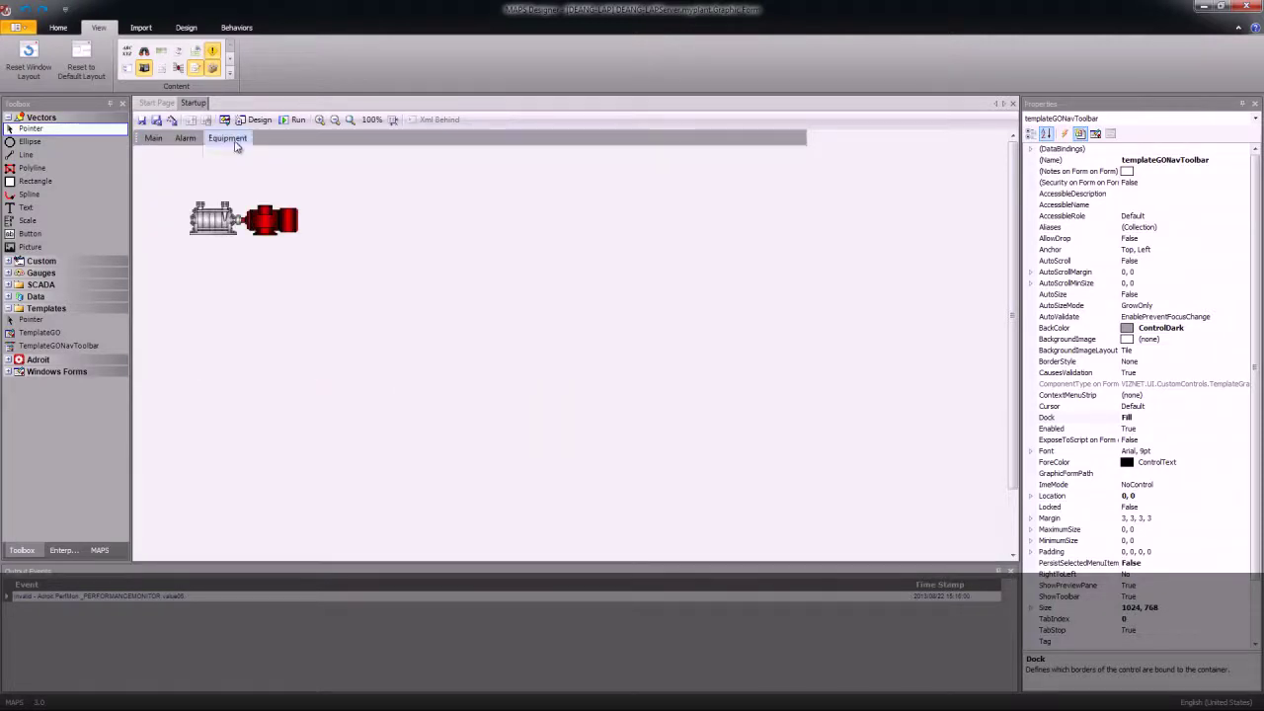
{"action": "left_click", "coordinate": [154, 139]}
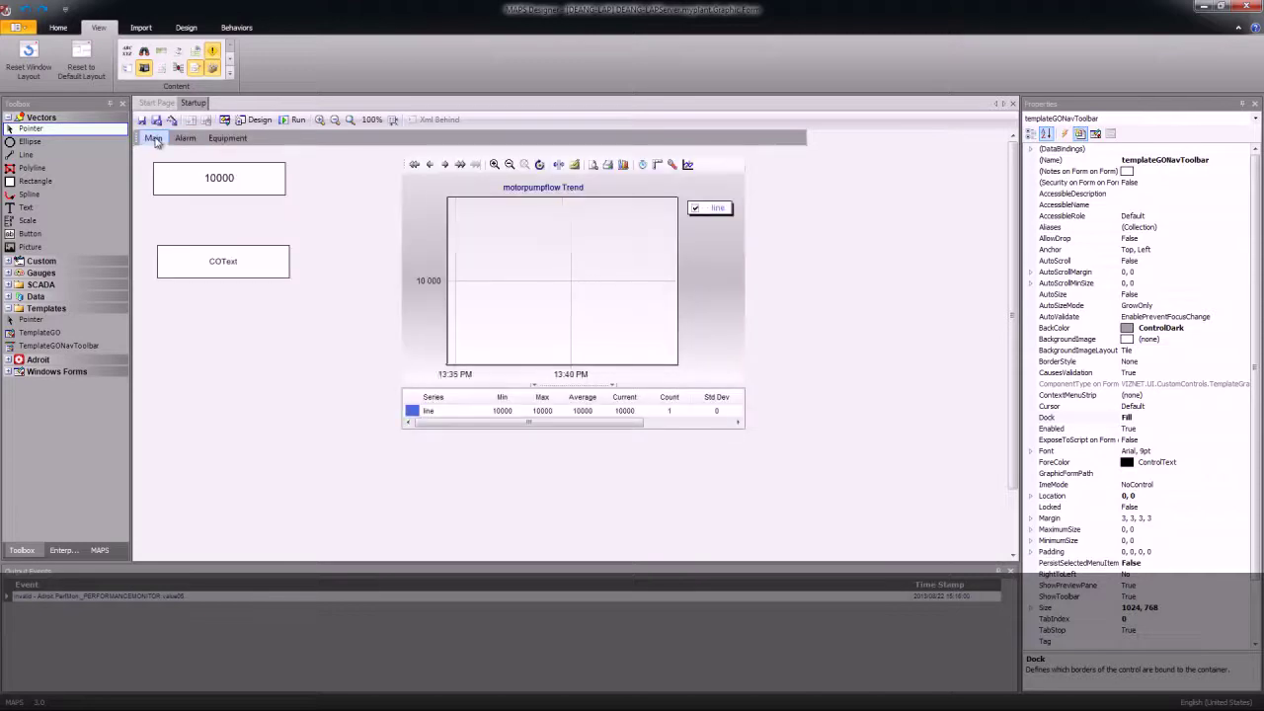
{"action": "left_click", "coordinate": [252, 120]}
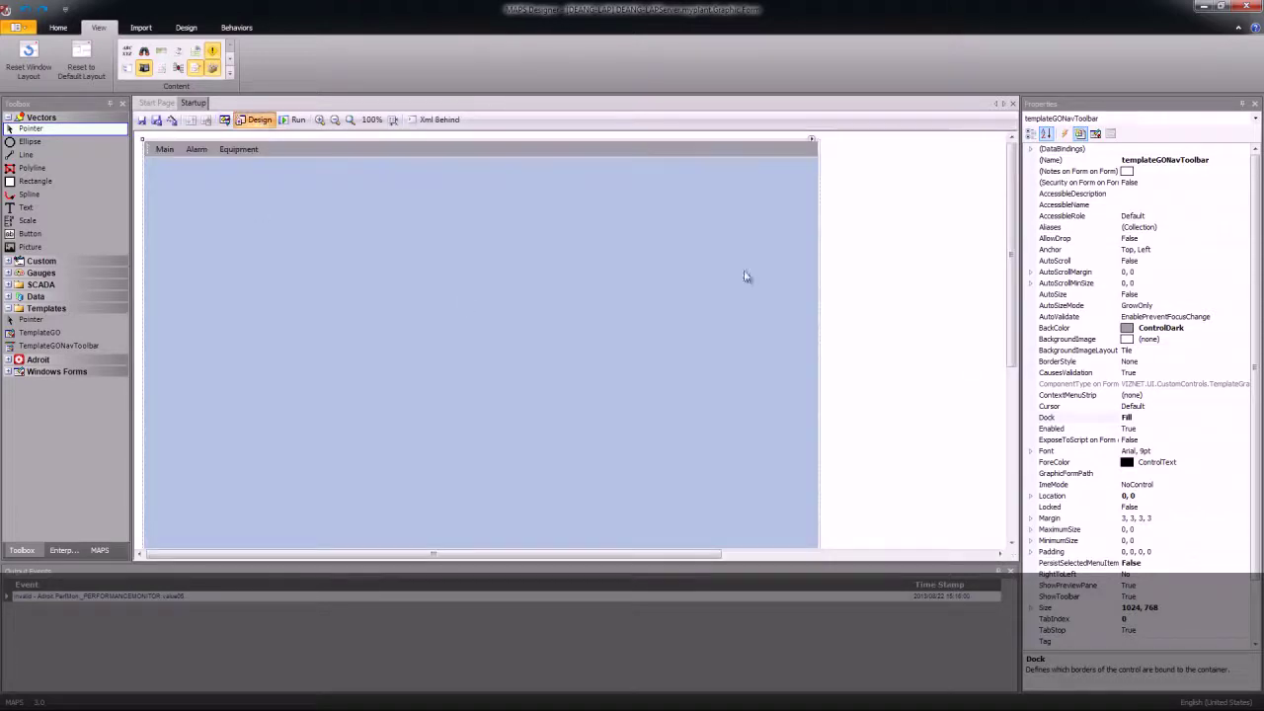
Set the navigation toolbar's default graphic form to myplant.main.
{"action": "left_click", "coordinate": [811, 139]}
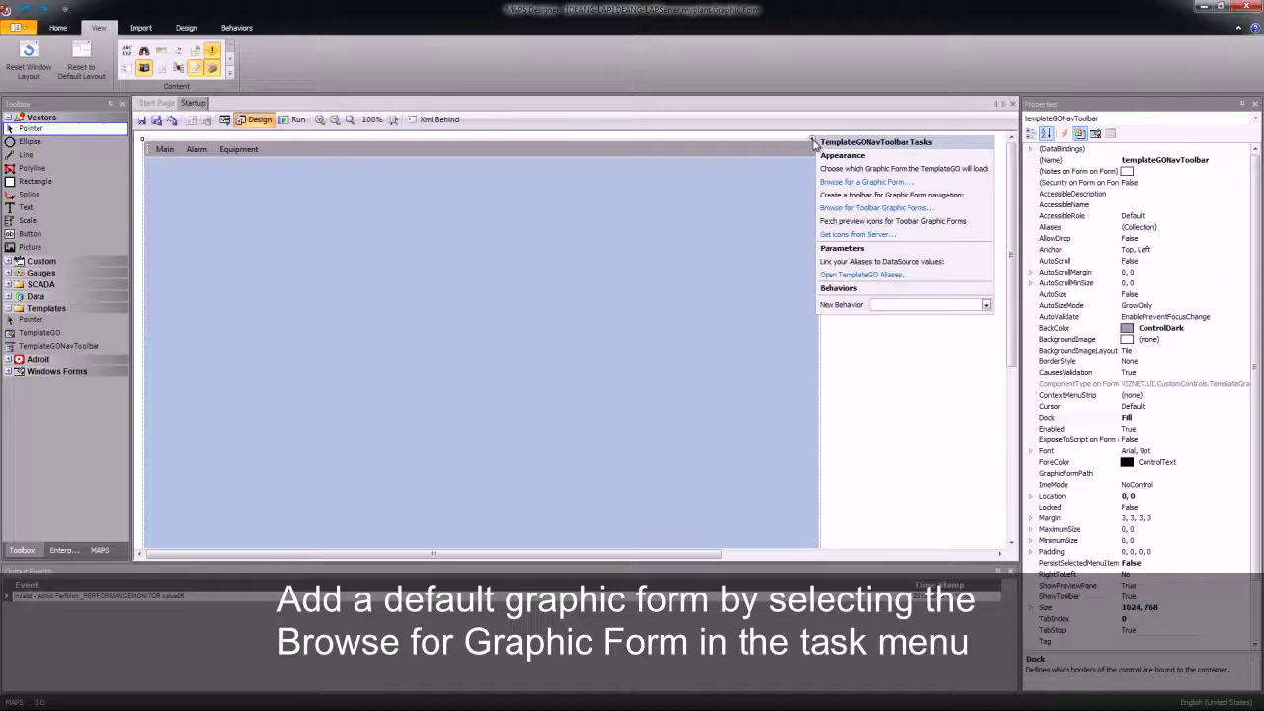
{"action": "left_click", "coordinate": [835, 186]}
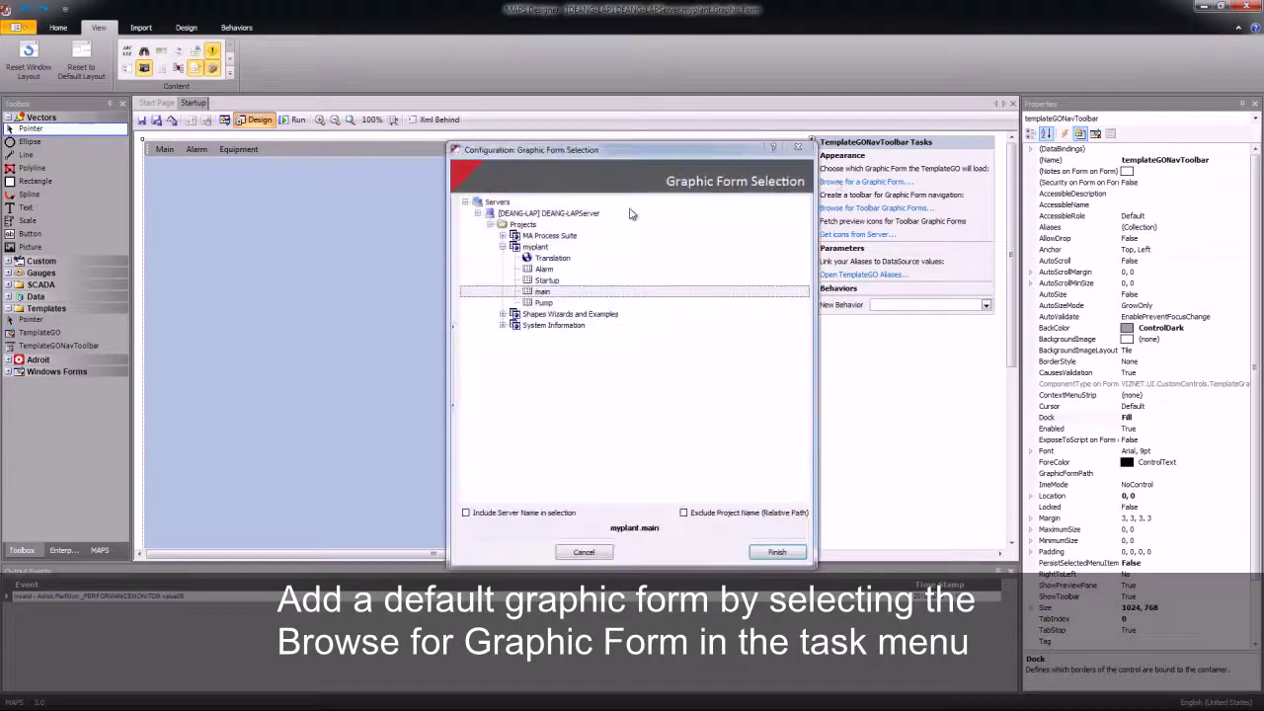
{"action": "left_click", "coordinate": [541, 293]}
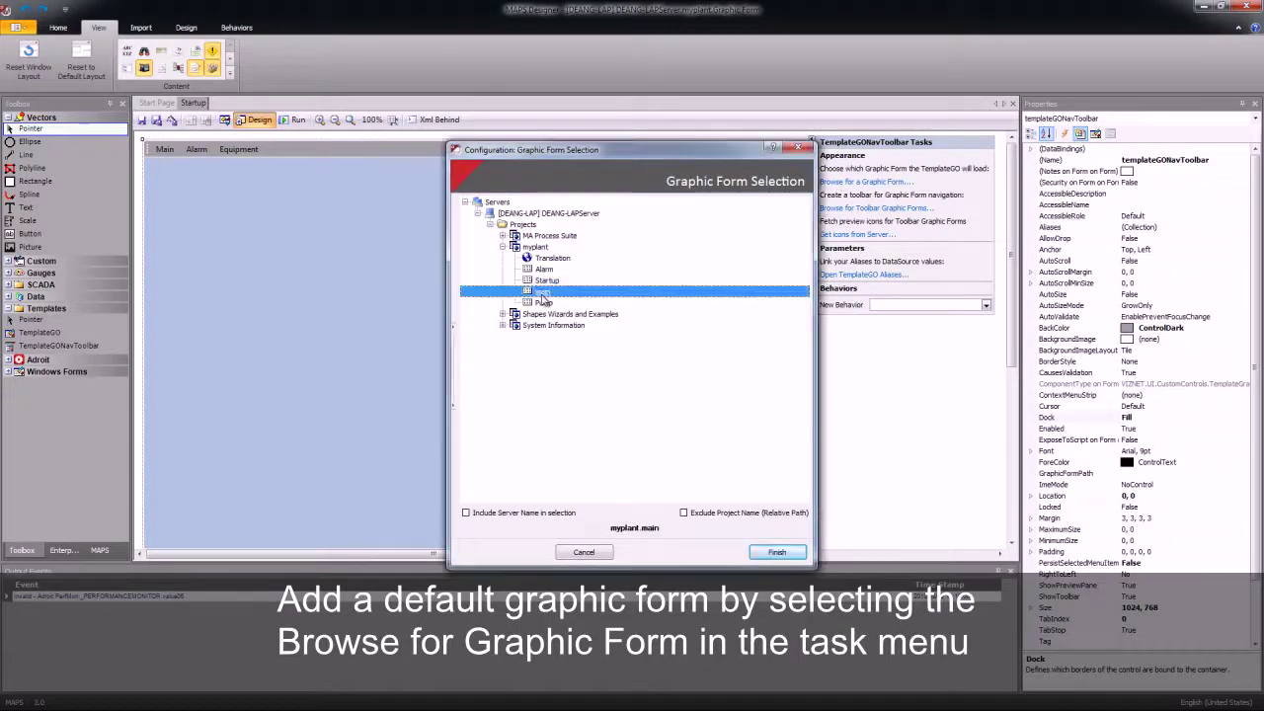
{"action": "left_click", "coordinate": [791, 555]}
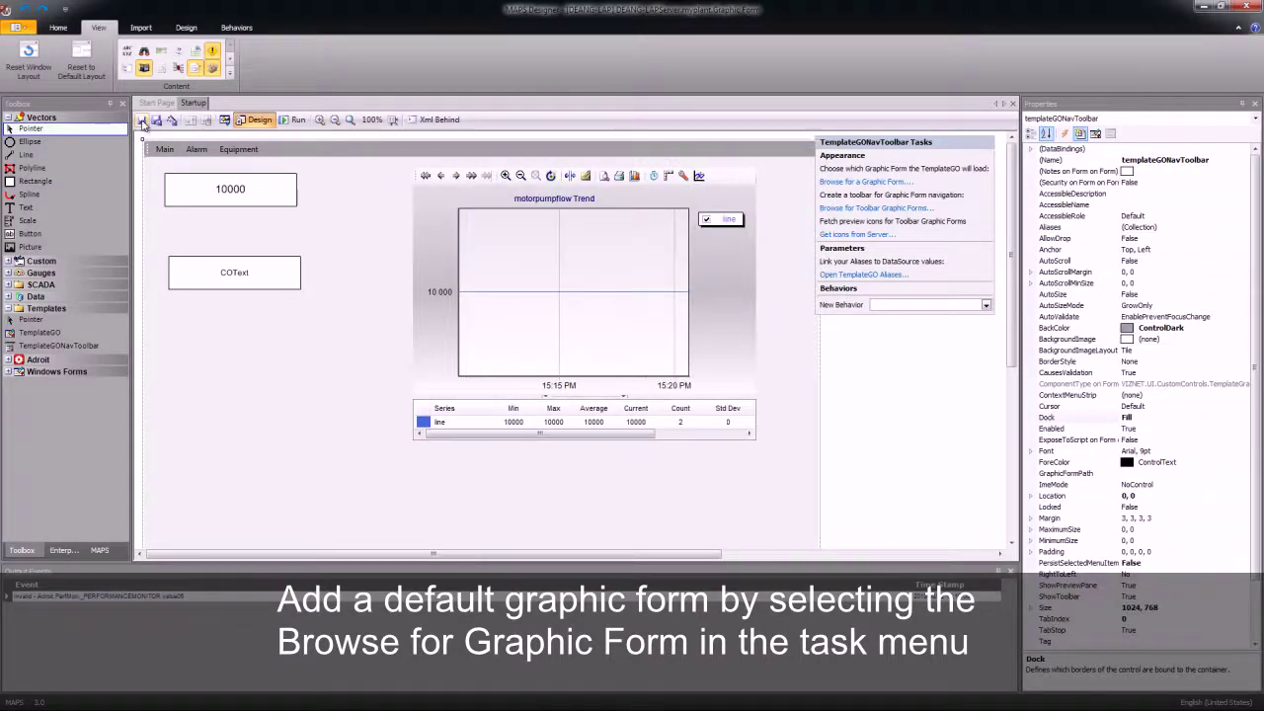
Save Startup, test Alarm, Equipment > Pump and Main in run mode, then return to design.
{"action": "left_click", "coordinate": [143, 120]}
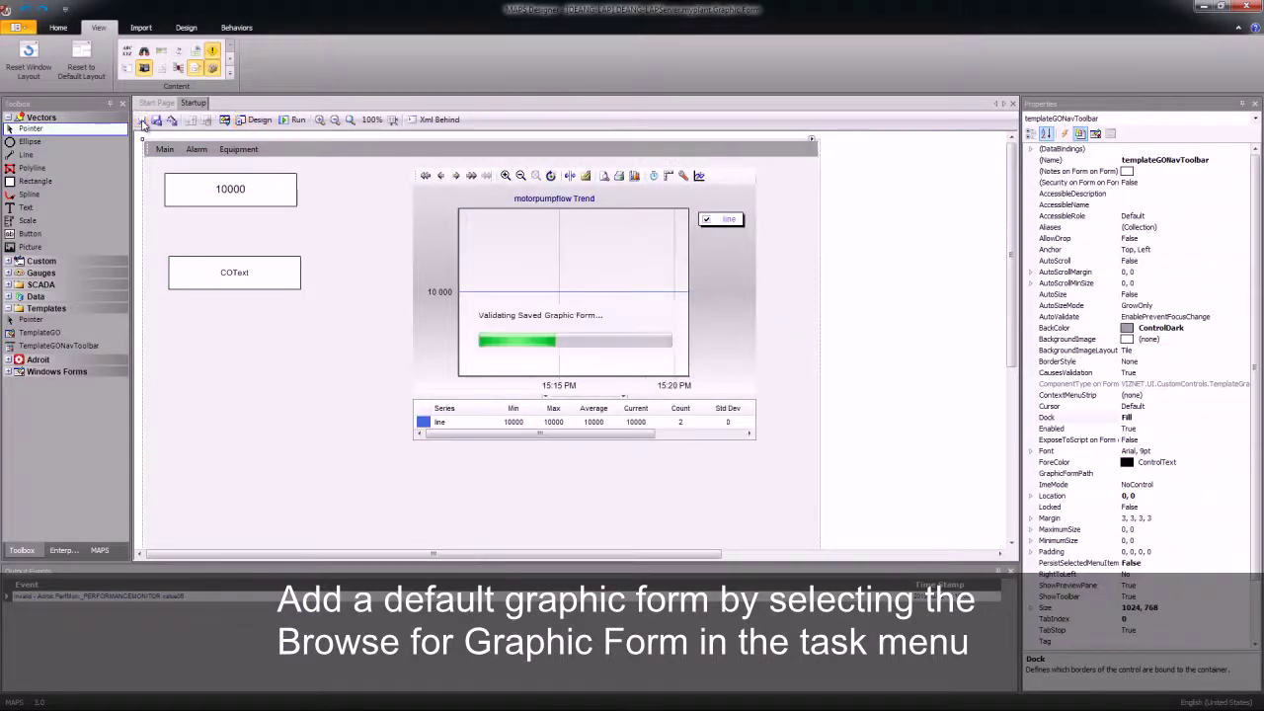
{"action": "left_click", "coordinate": [297, 120]}
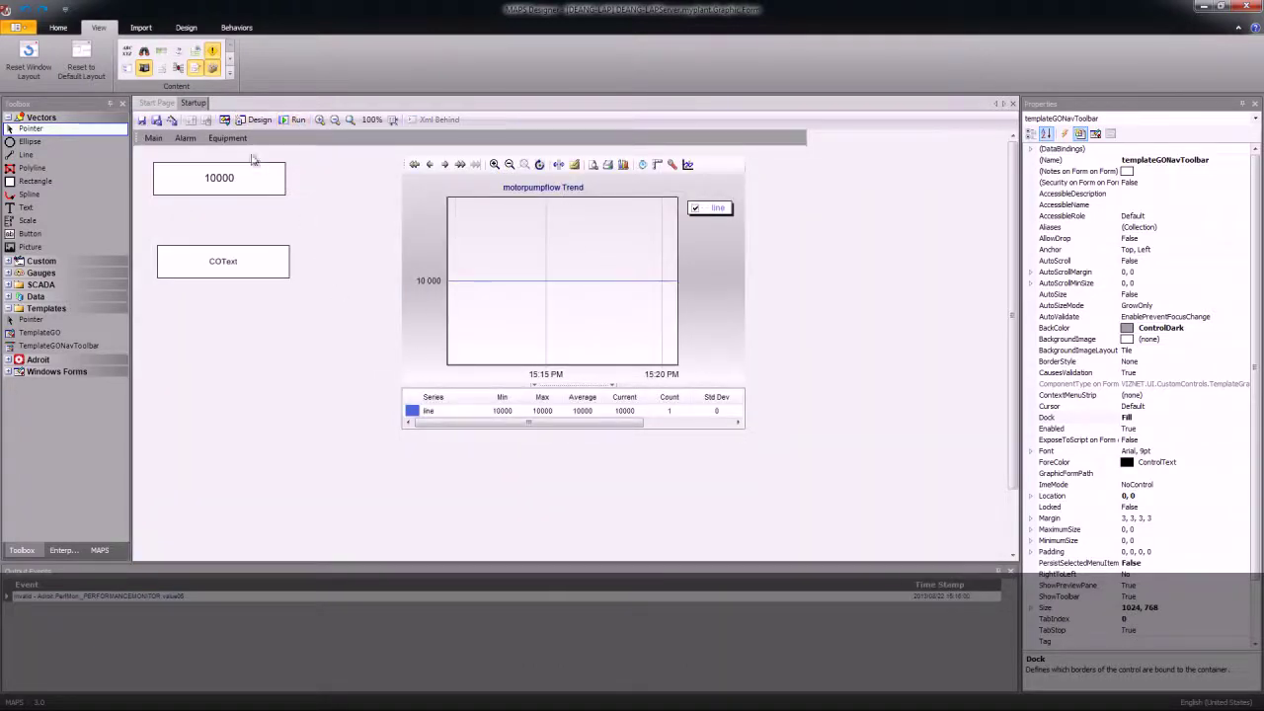
{"action": "left_click", "coordinate": [185, 139]}
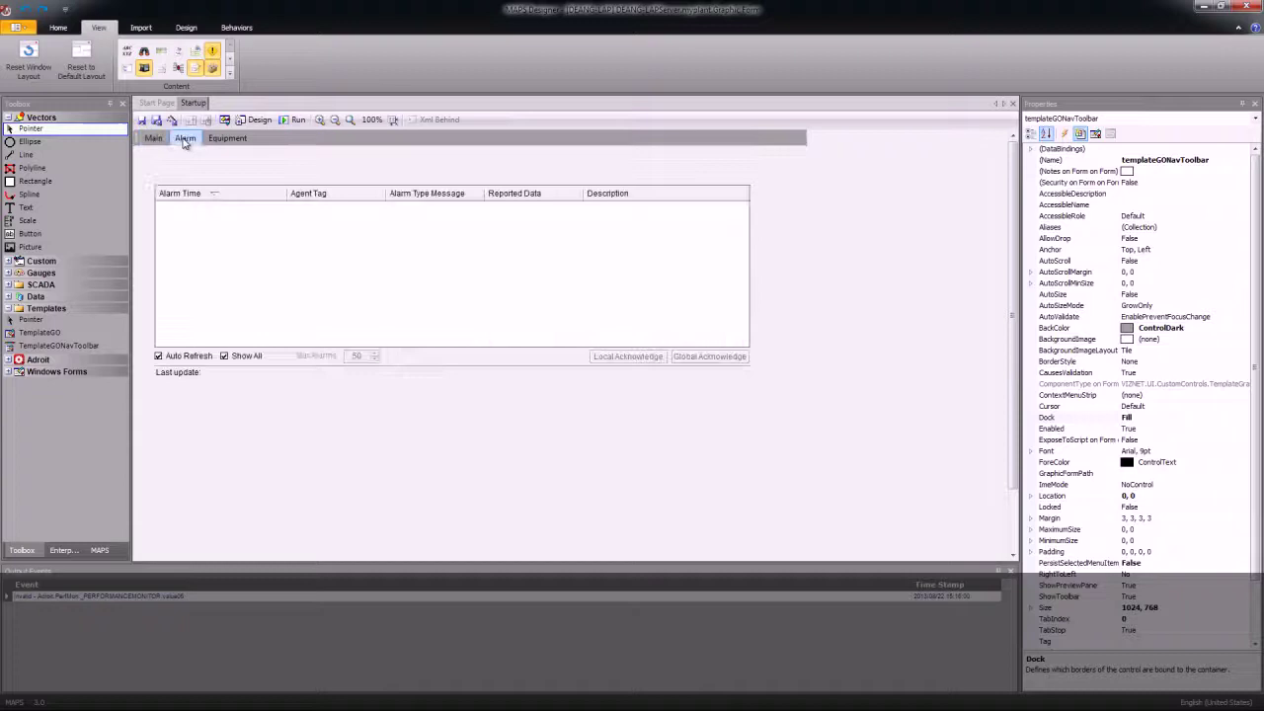
{"action": "left_click", "coordinate": [225, 140]}
{"action": "left_click", "coordinate": [235, 154]}
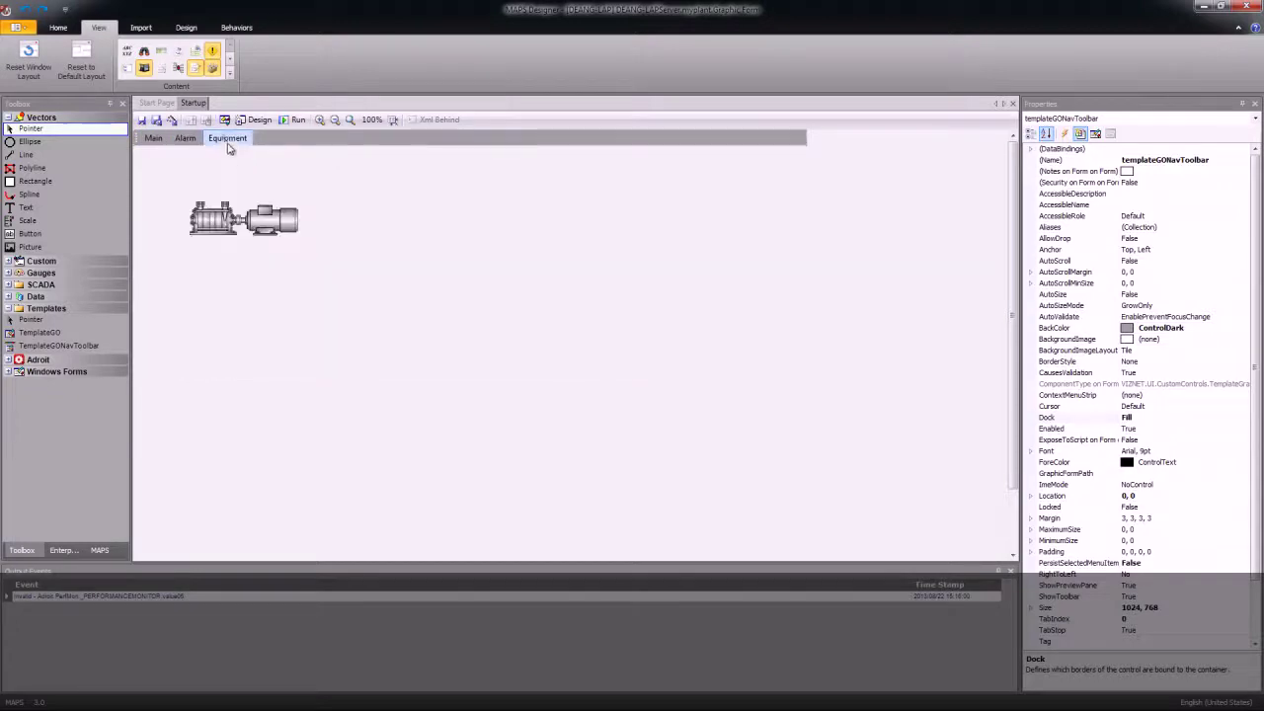
{"action": "left_click", "coordinate": [153, 137]}
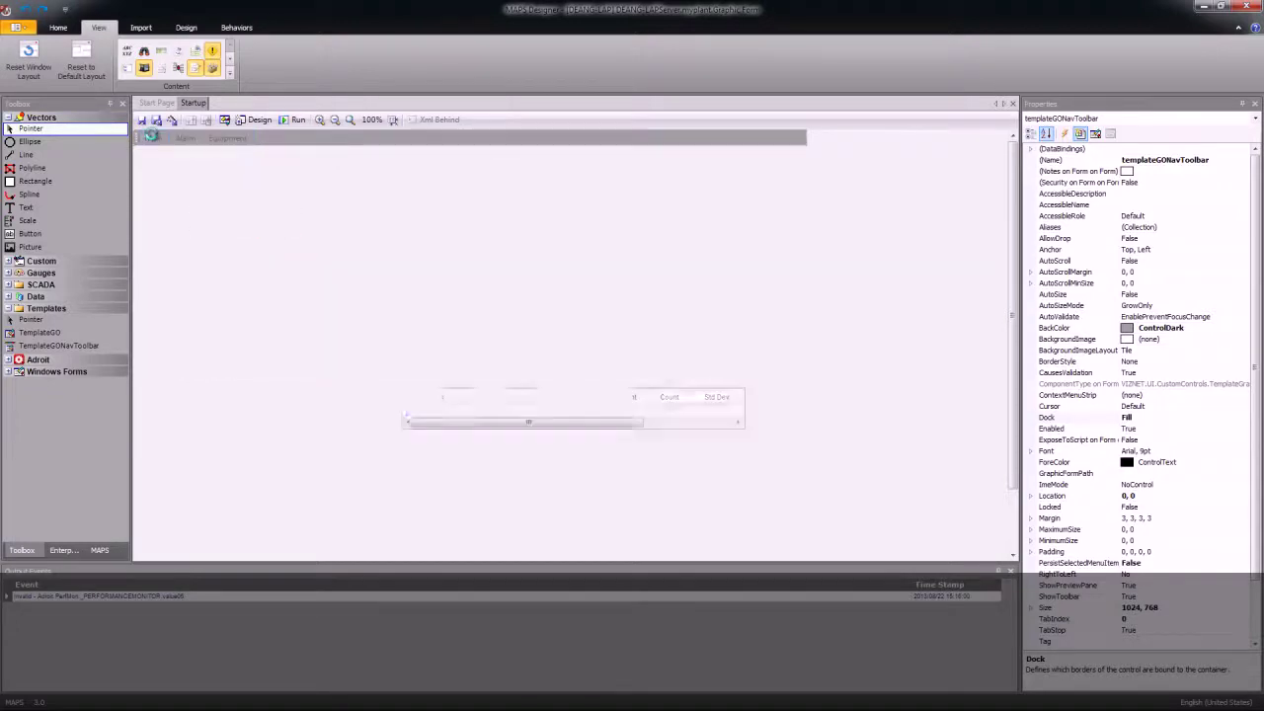
{"action": "left_click", "coordinate": [259, 121]}
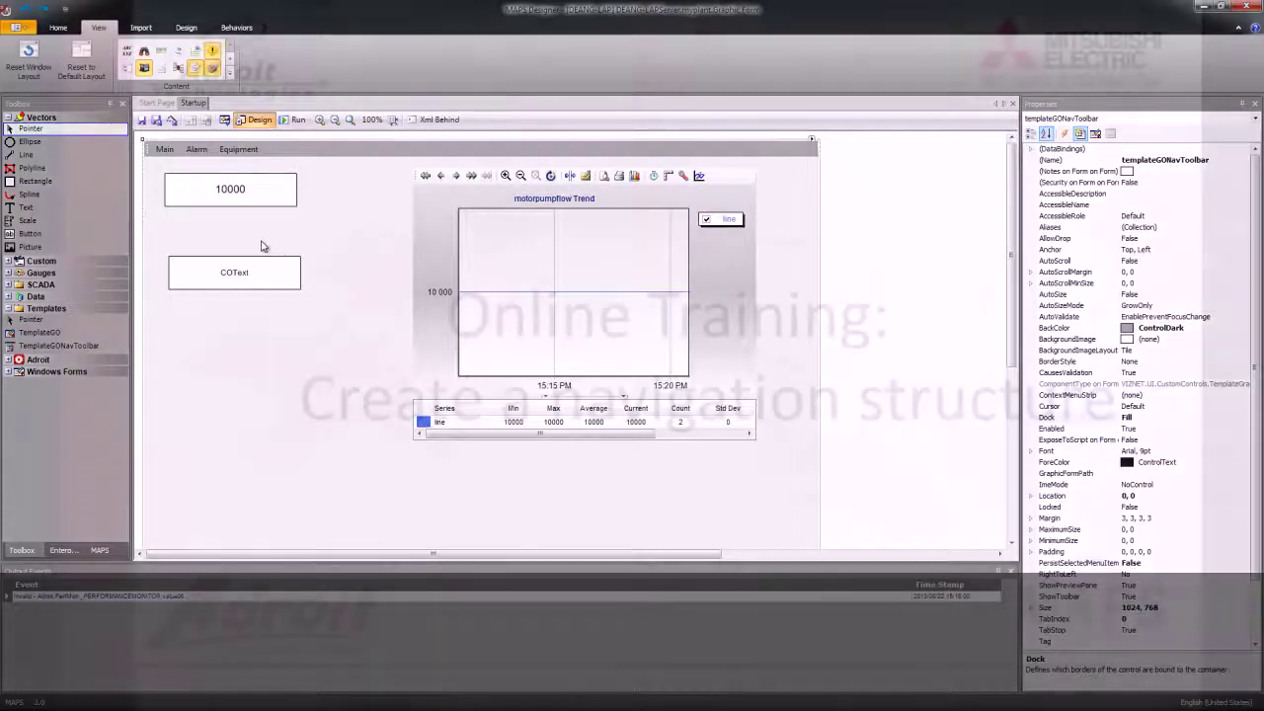